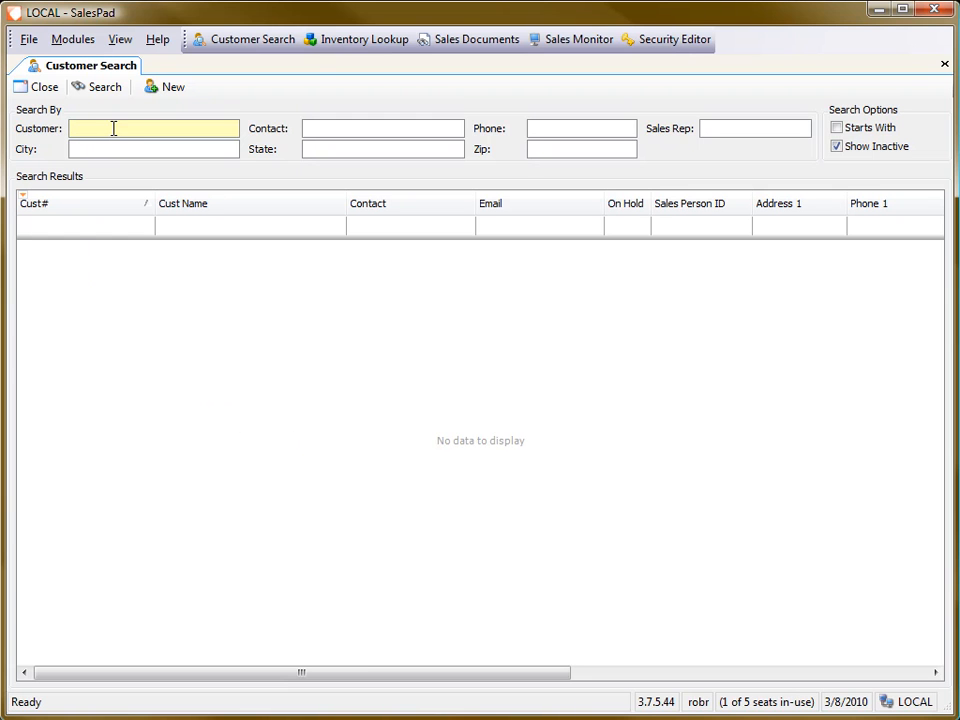
Step: Search the customers for "aar"
key("Return")
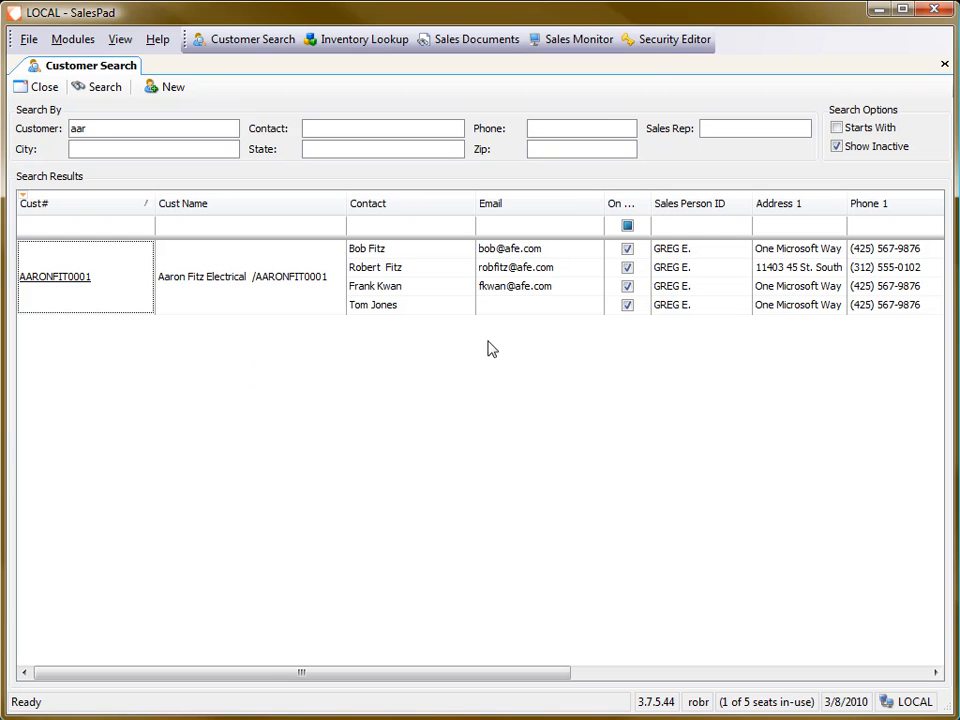
Step: Open the Security Editor, clear the name filter on the ADMIN group's security list and locate the Recurring Sales permission
left_click(656, 40)
left_click(186, 199)
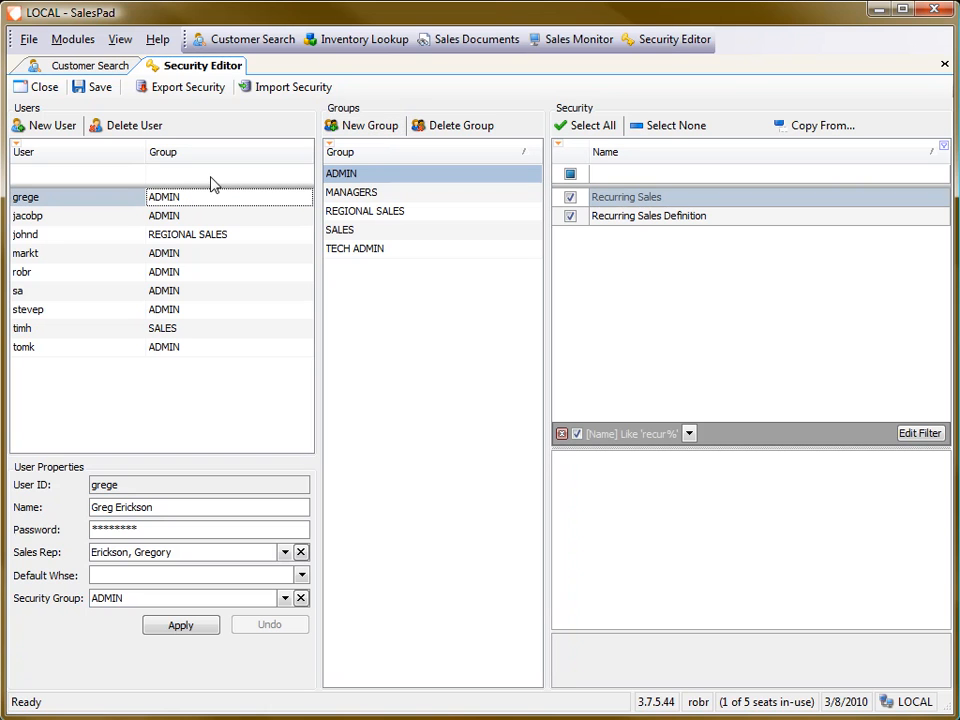
left_click(367, 176)
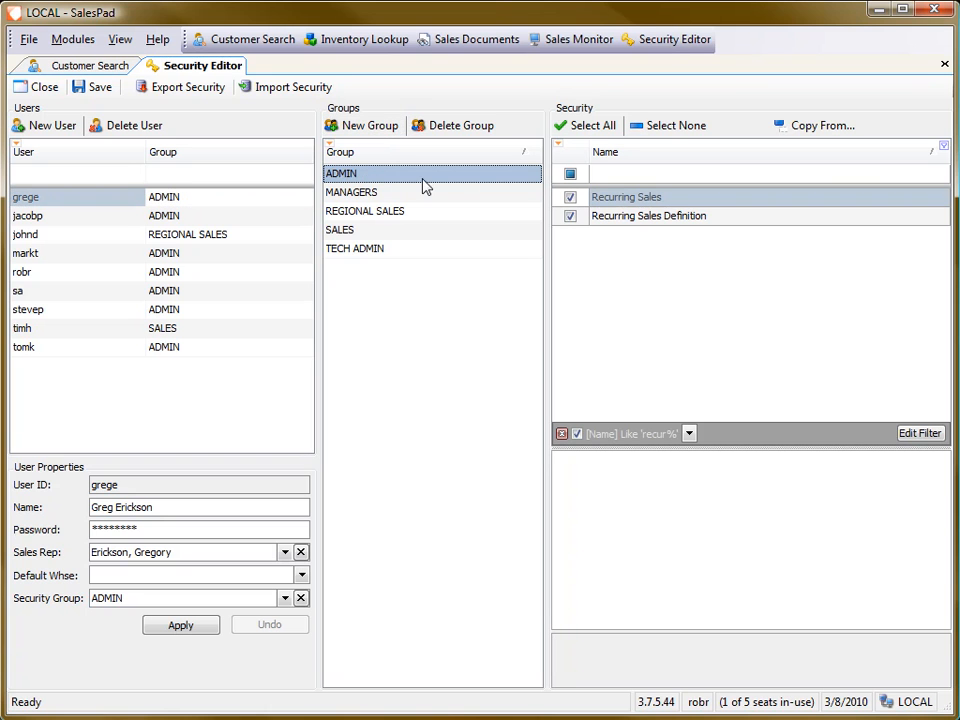
left_click(561, 433)
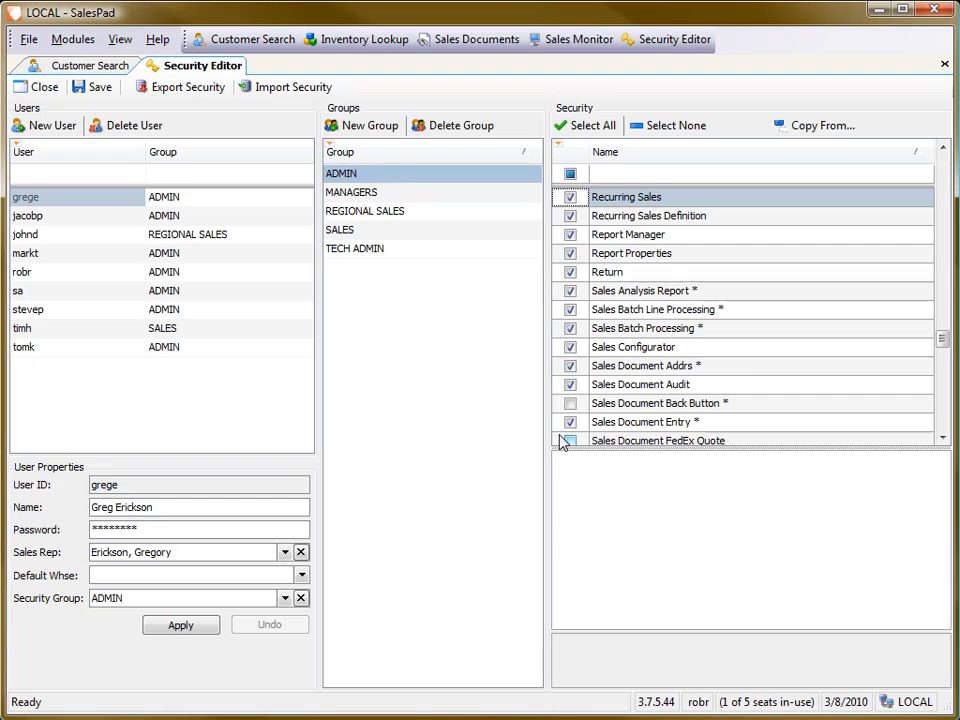
left_click_drag(944, 336, 945, 332)
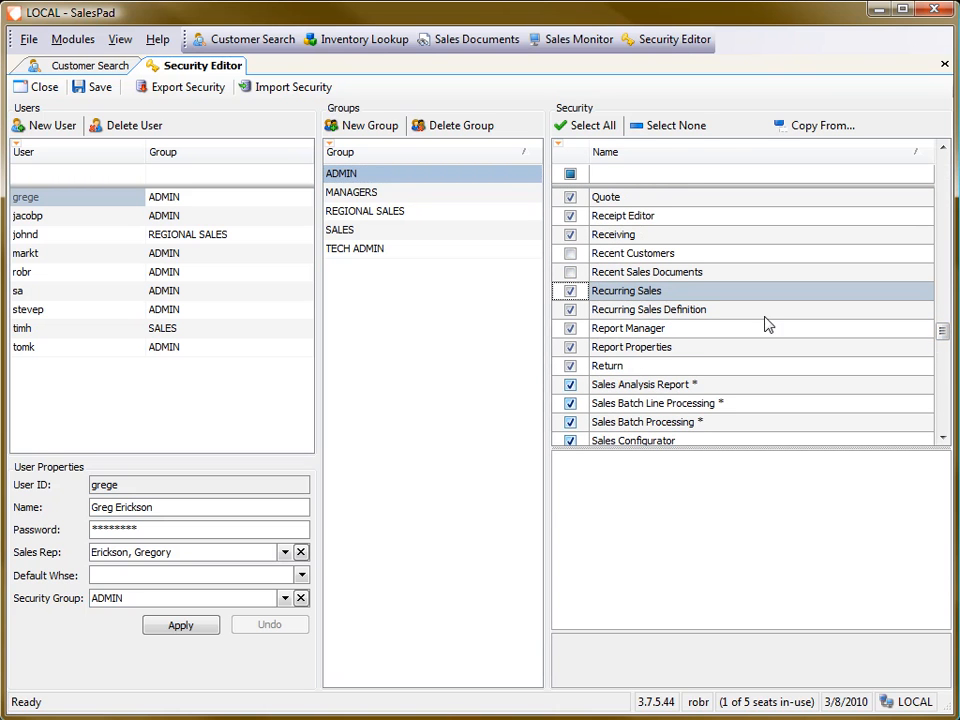
left_click(646, 292)
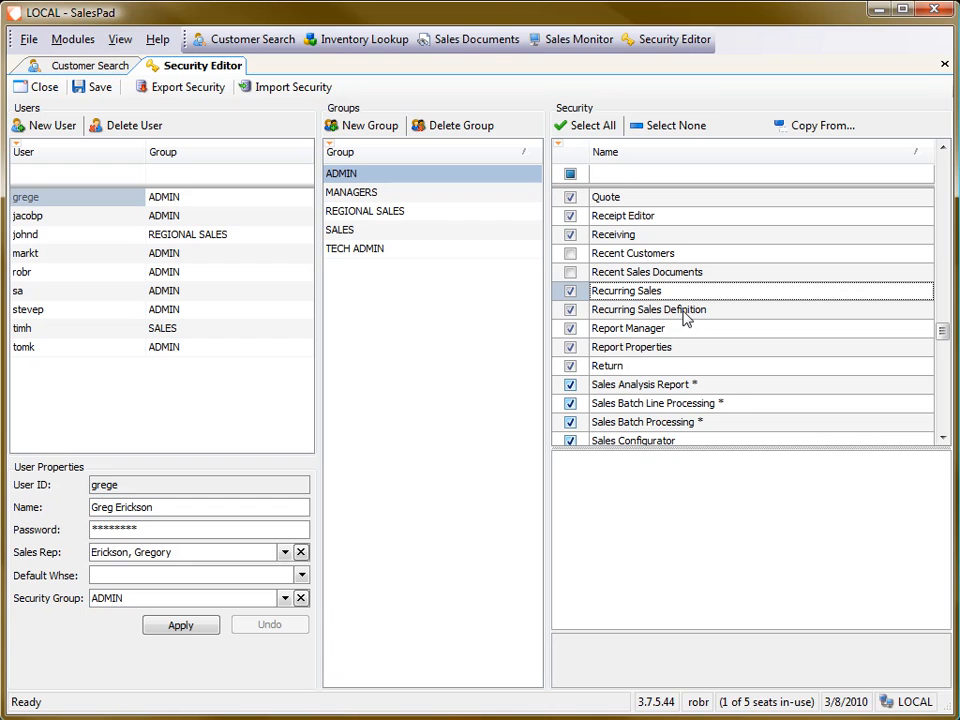
Step: Filter the ADMIN group's security list by "customer" and select the Customer Recurring Sales permission
left_click(636, 174)
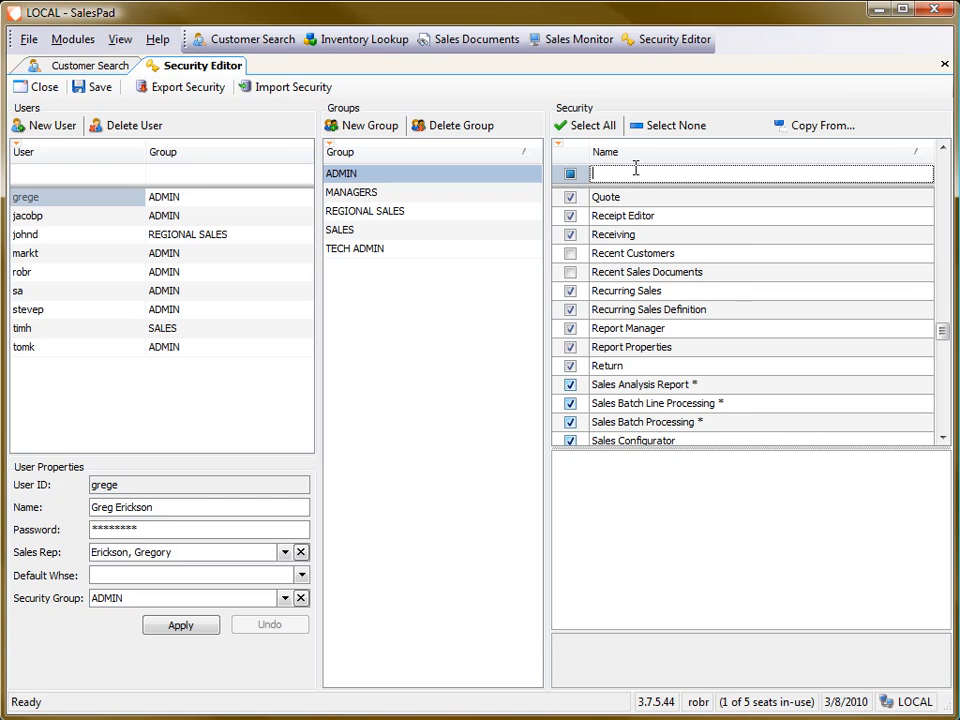
type("customer")
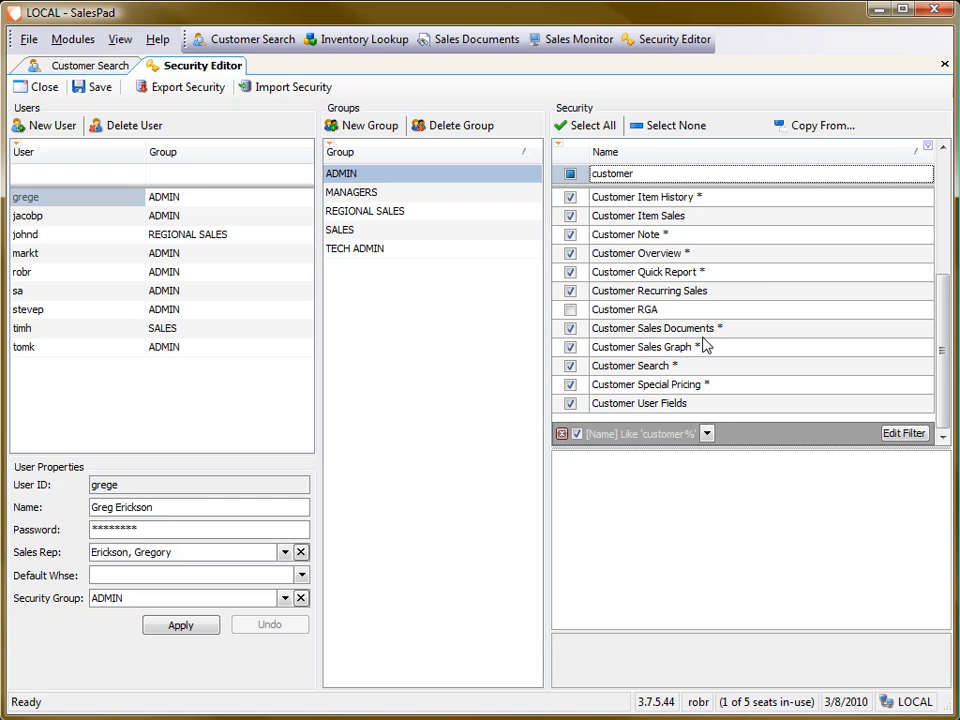
left_click(709, 336)
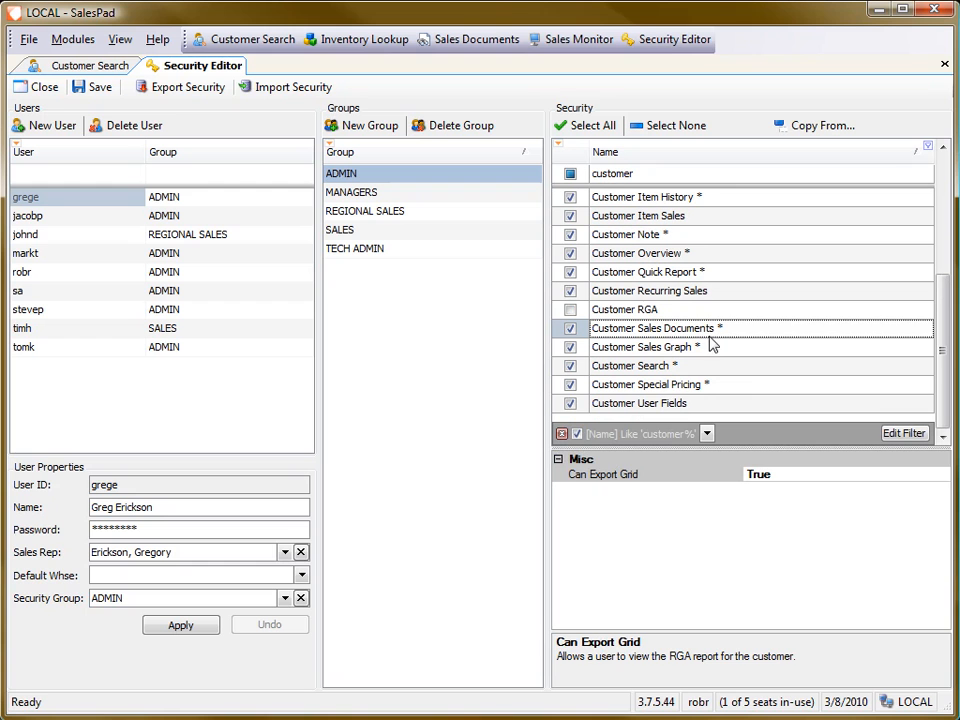
left_click(640, 292)
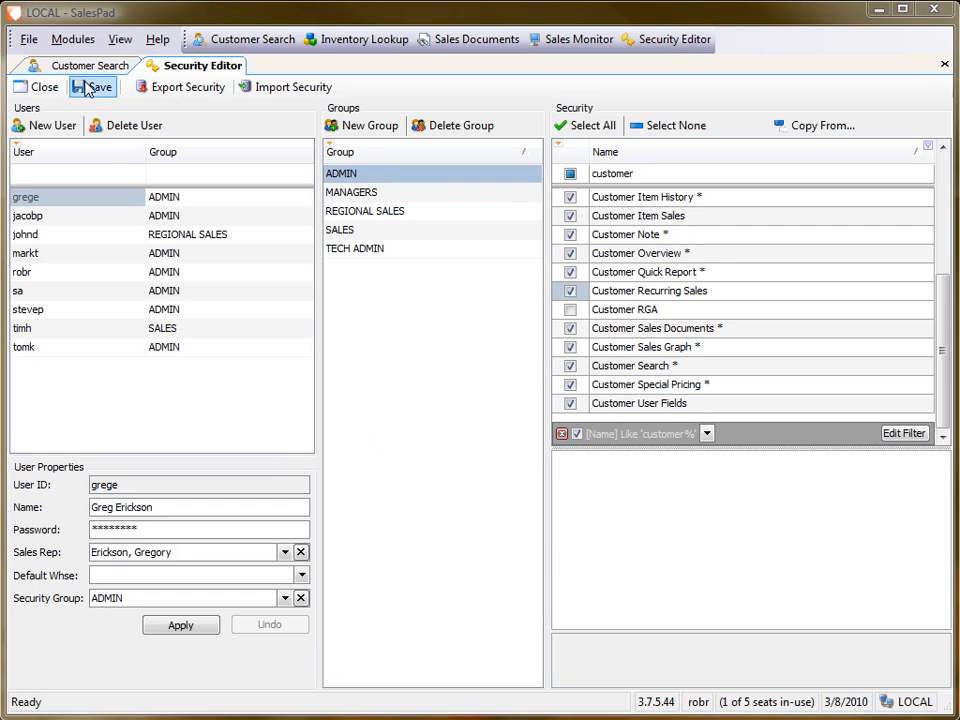
Step: Reopen the login and connect to LOCAL again with Windows credentials
left_click(29, 39)
left_click(50, 64)
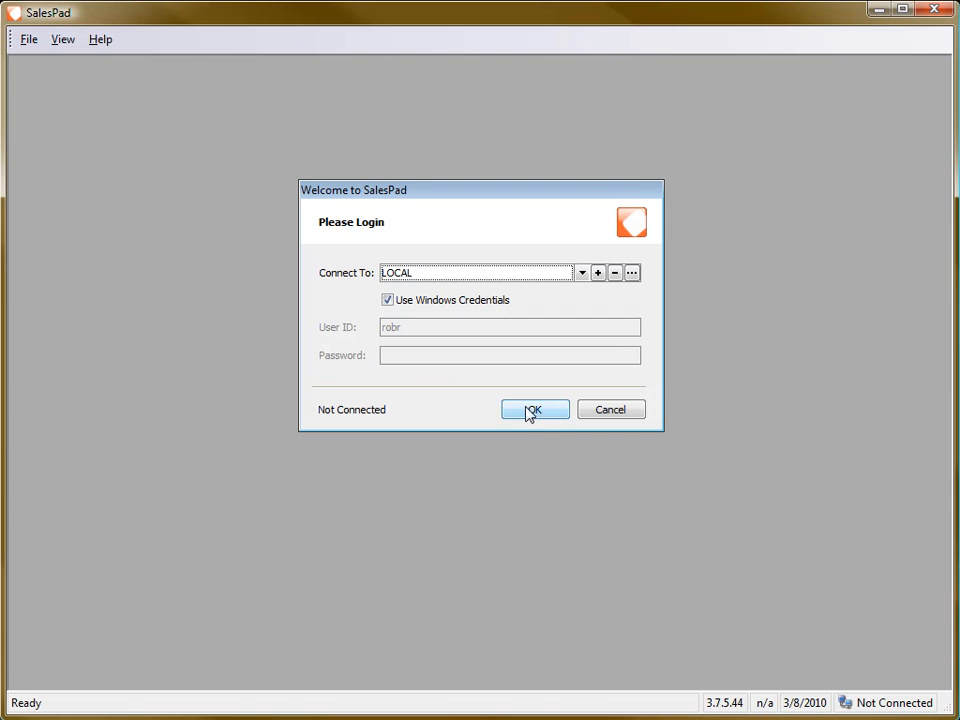
left_click(527, 409)
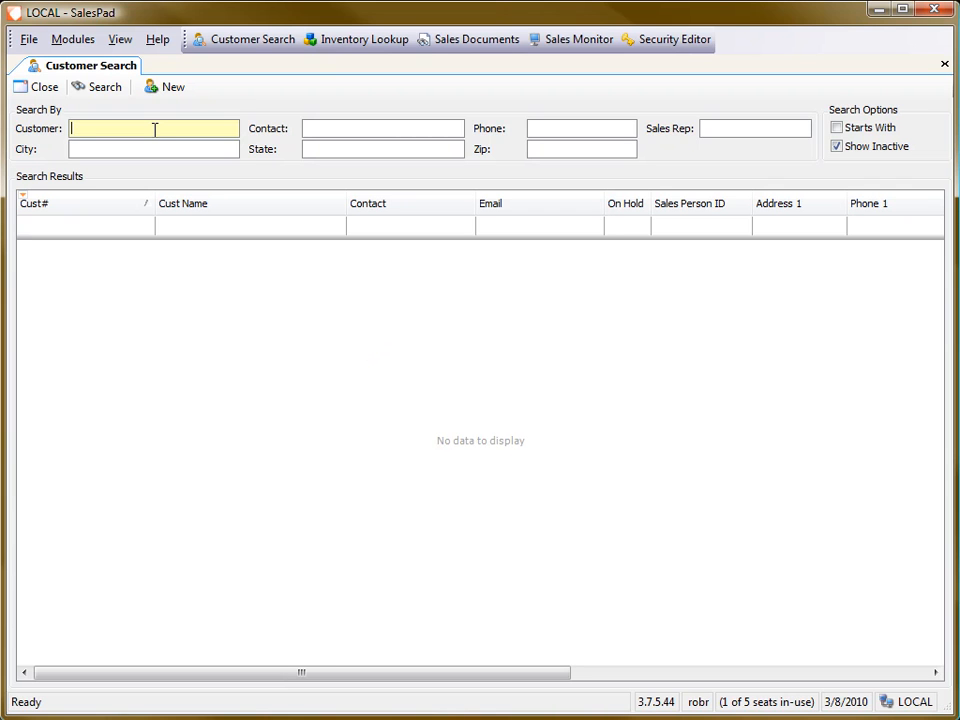
Step: Search for the customer Aaron Fitz Electrical, open its card and select the "on backorder" recurring sales definition
key("Return")
left_click(86, 276)
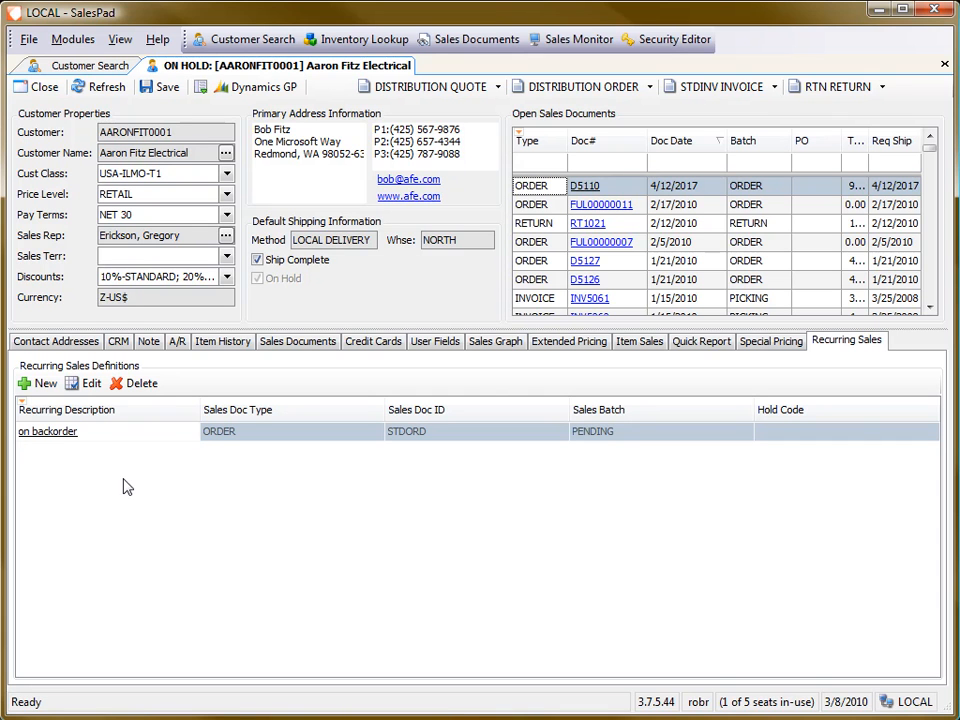
left_click(122, 437)
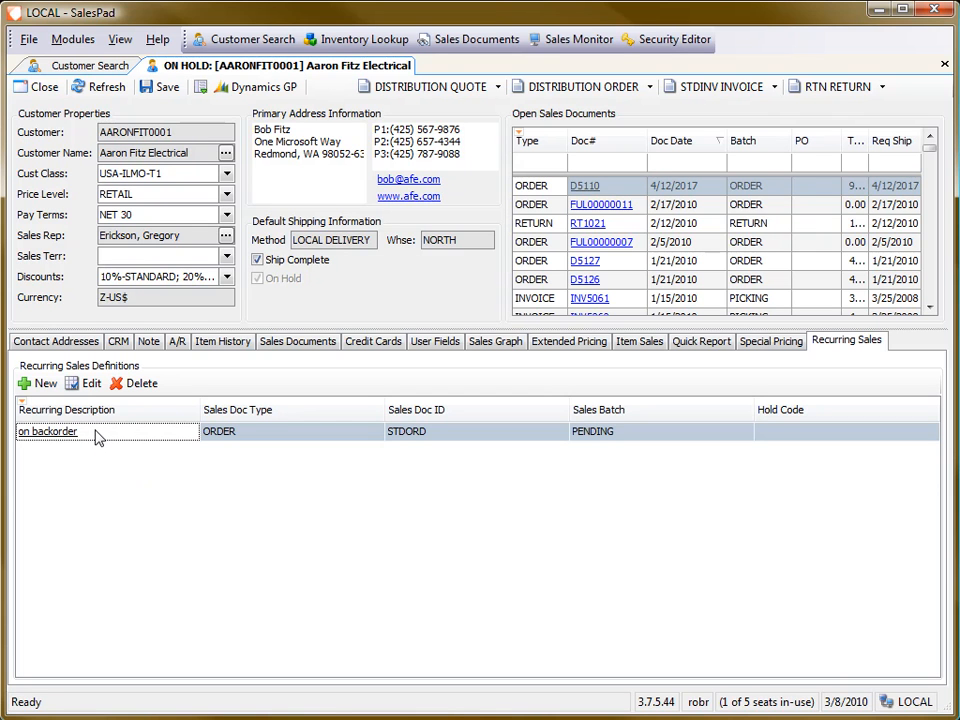
Step: Create and save a recurring sales definition with the description "Monthly Billing" and the sales document type INVOICE, STDINV
left_click(45, 388)
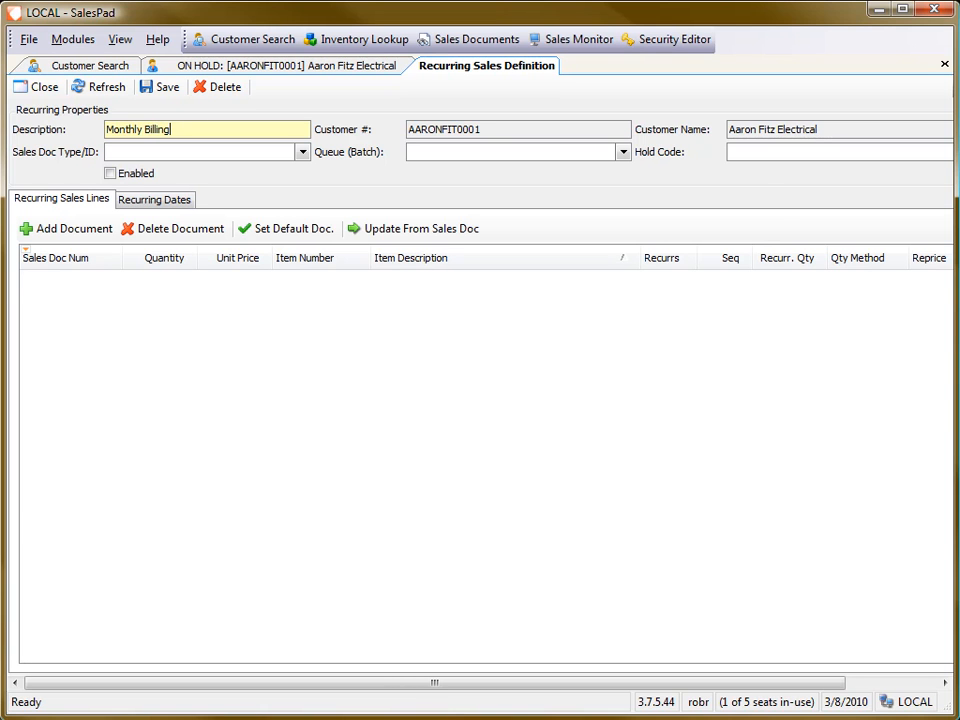
left_click(302, 152)
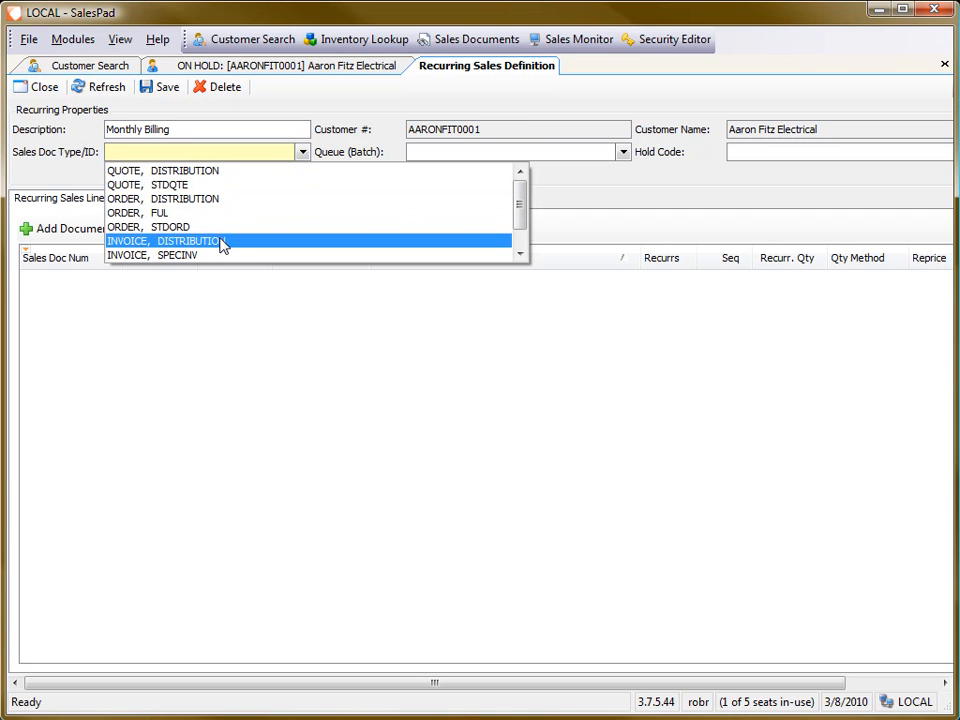
scroll(228, 246, "down", 1)
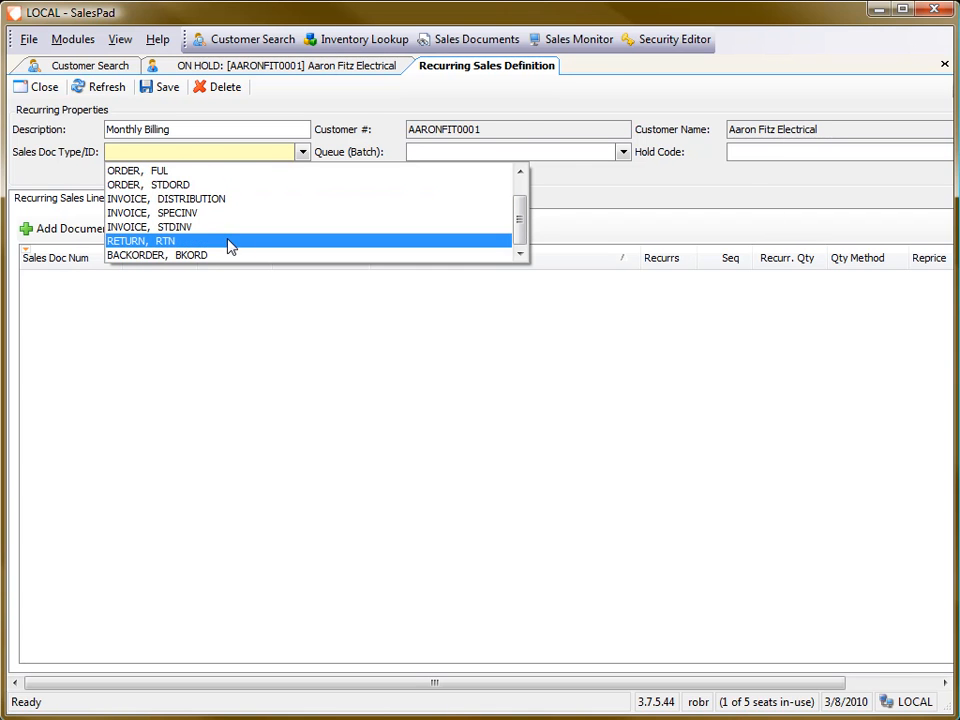
left_click(201, 231)
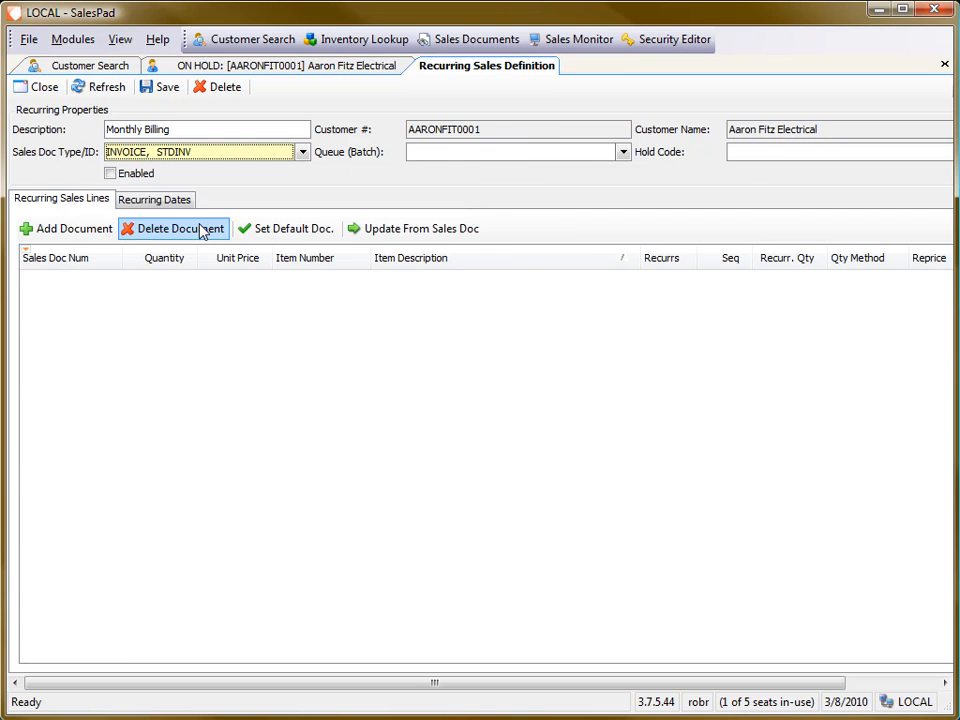
left_click(624, 154)
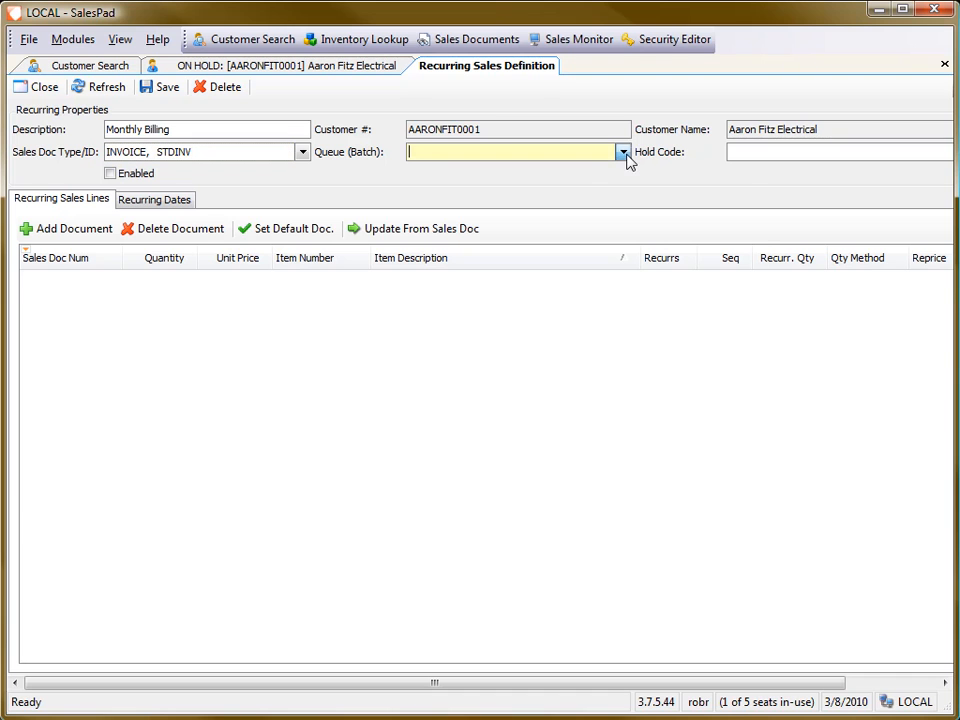
key("Tab")
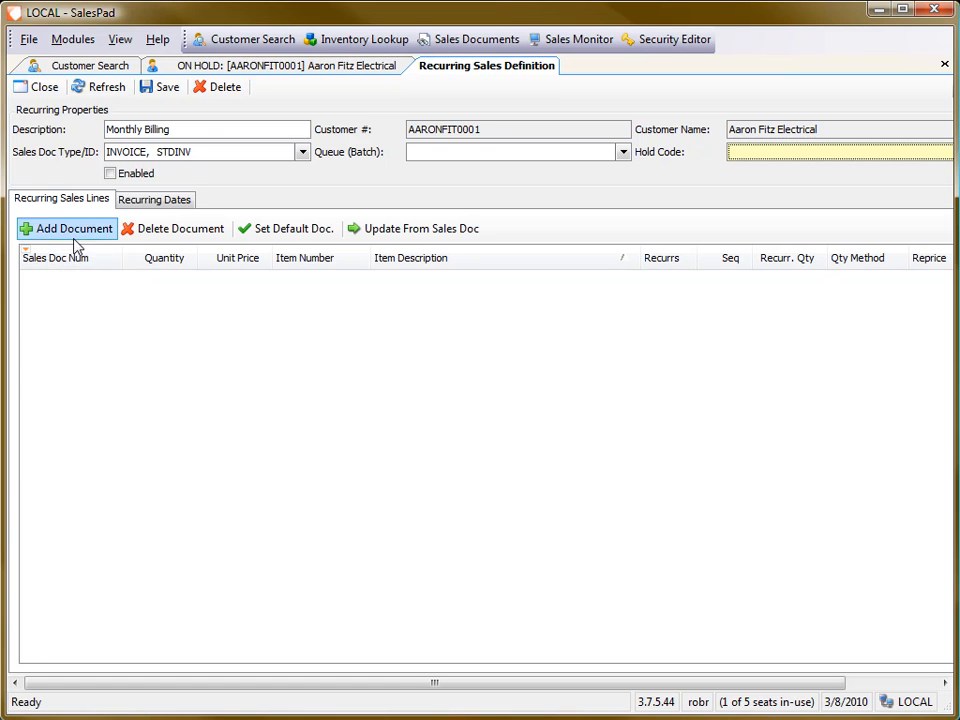
left_click(157, 98)
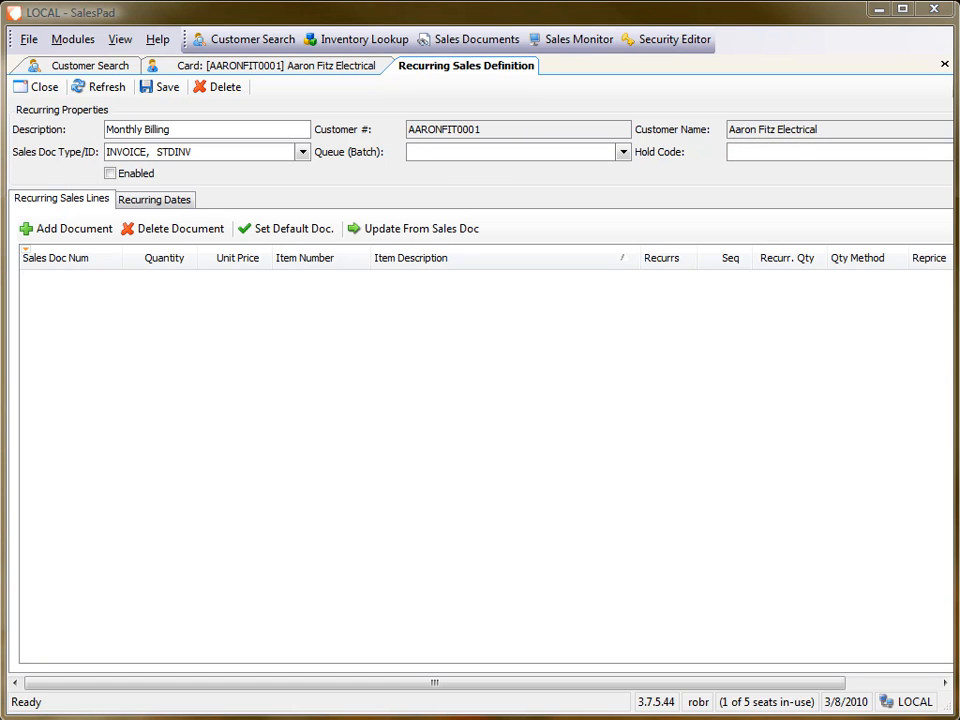
Step: Open the invoice dated 3/8/2010 from the customer's open sales documents and copy its document number
left_click(340, 66)
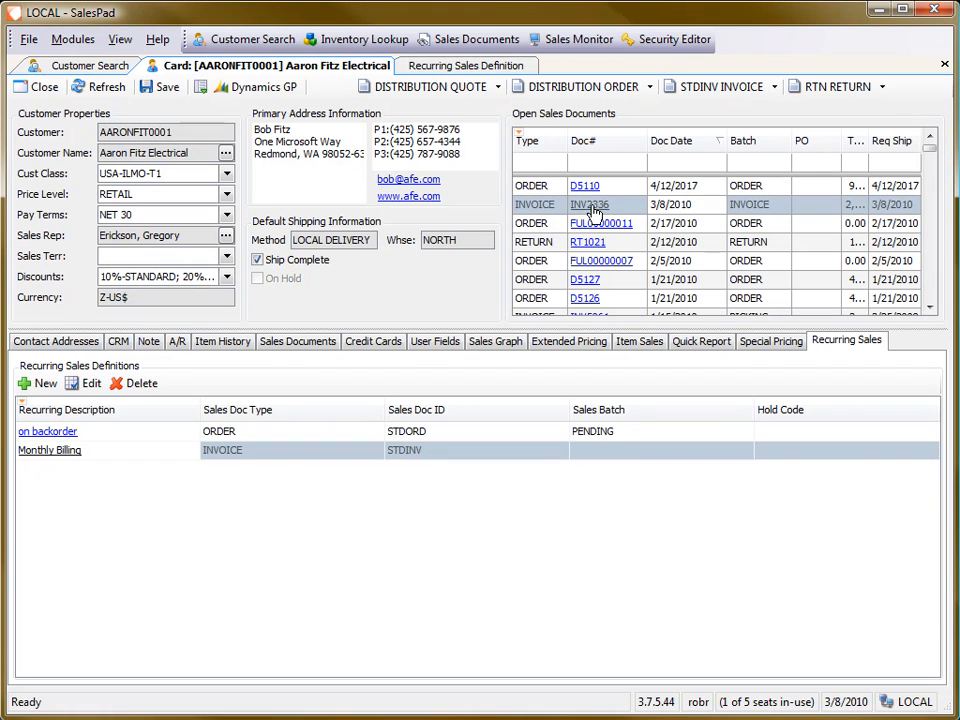
left_click(591, 205)
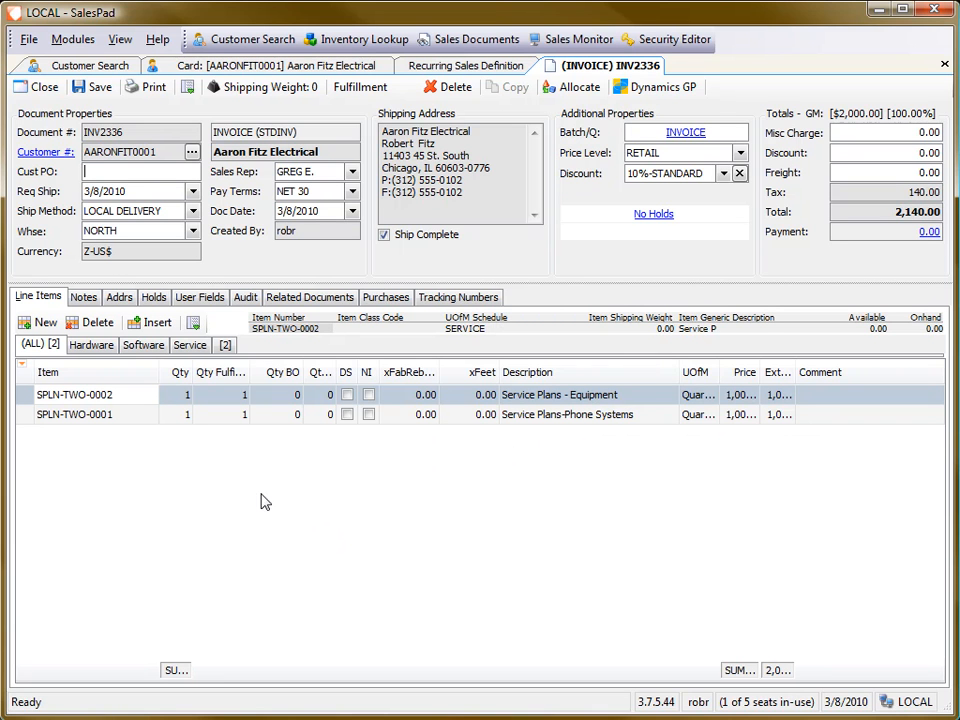
left_click_drag(133, 134, 62, 132)
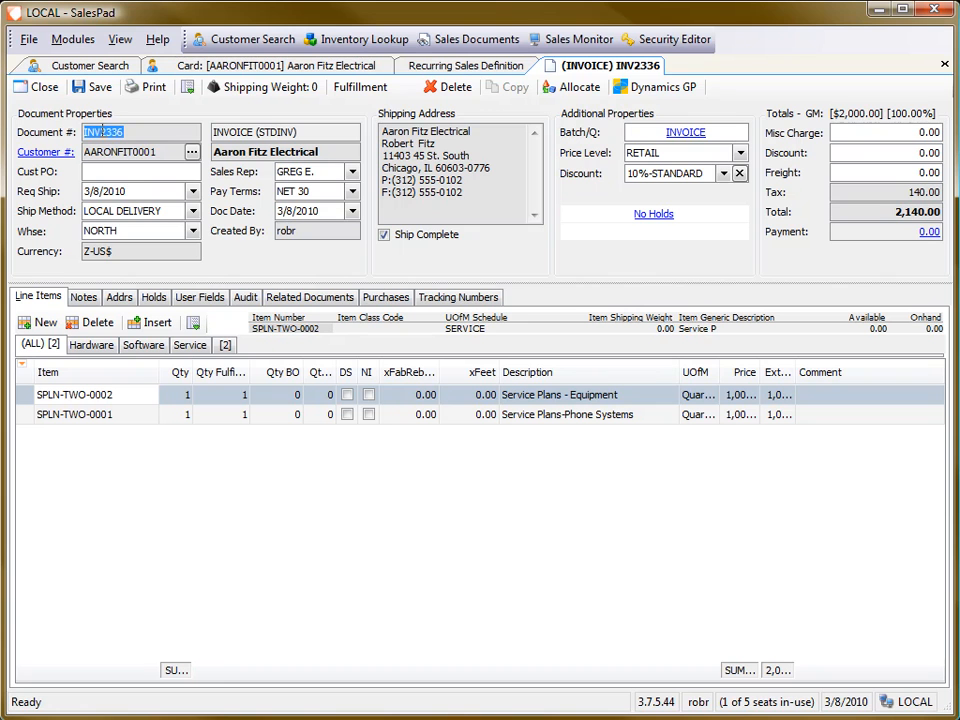
right_click(103, 132)
left_click(130, 187)
Step: Add the invoice to the Monthly Billing definition's recurring sales lines by pasting its copied document number
left_click(452, 66)
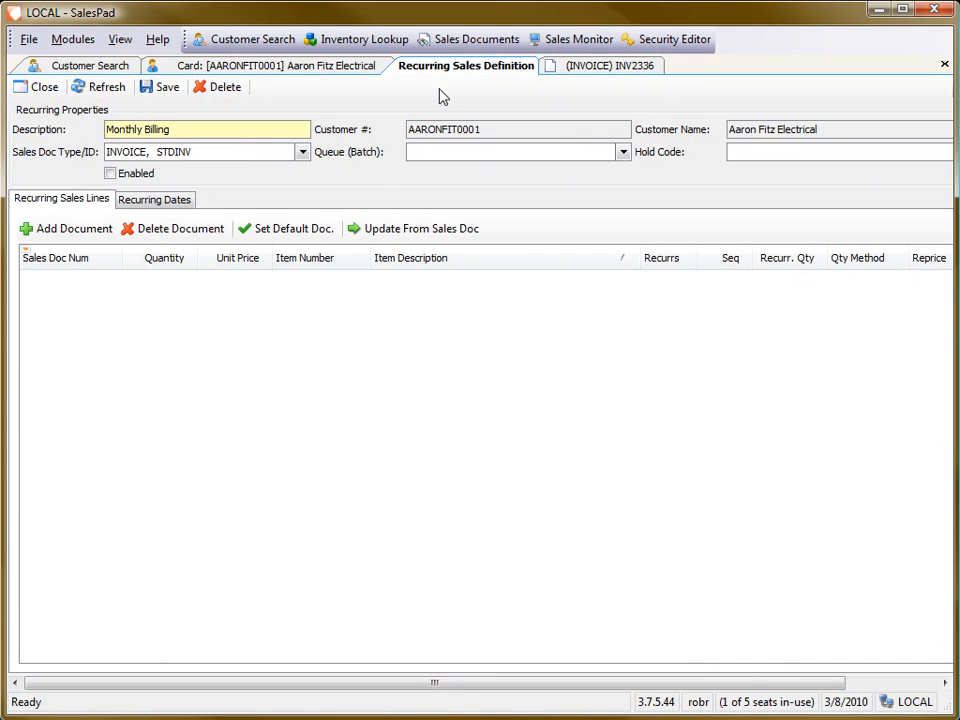
left_click(71, 236)
right_click(469, 380)
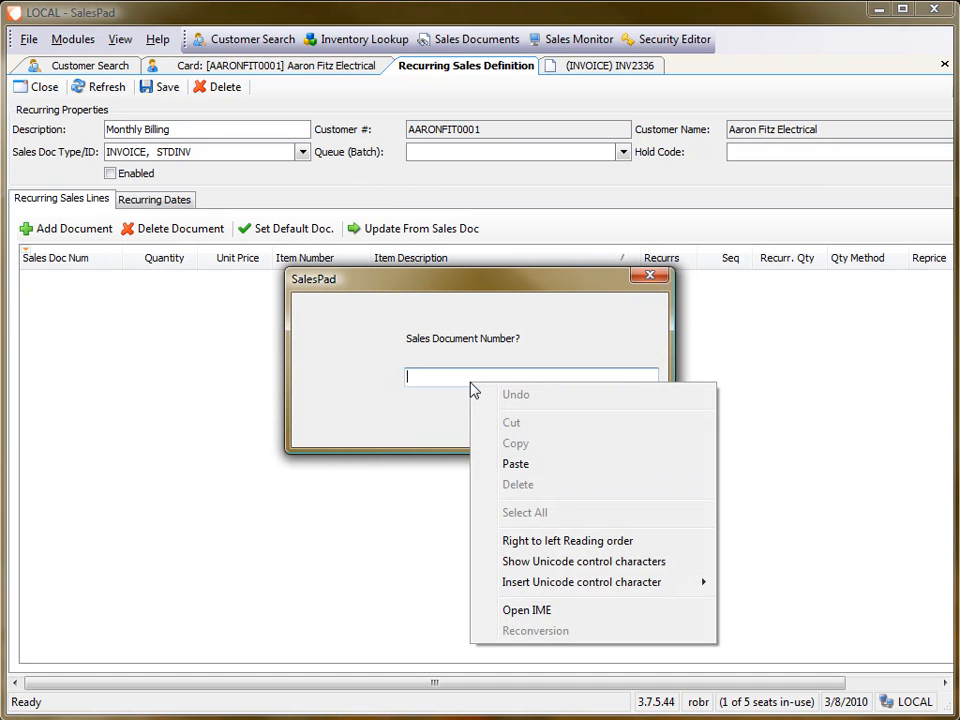
left_click(497, 466)
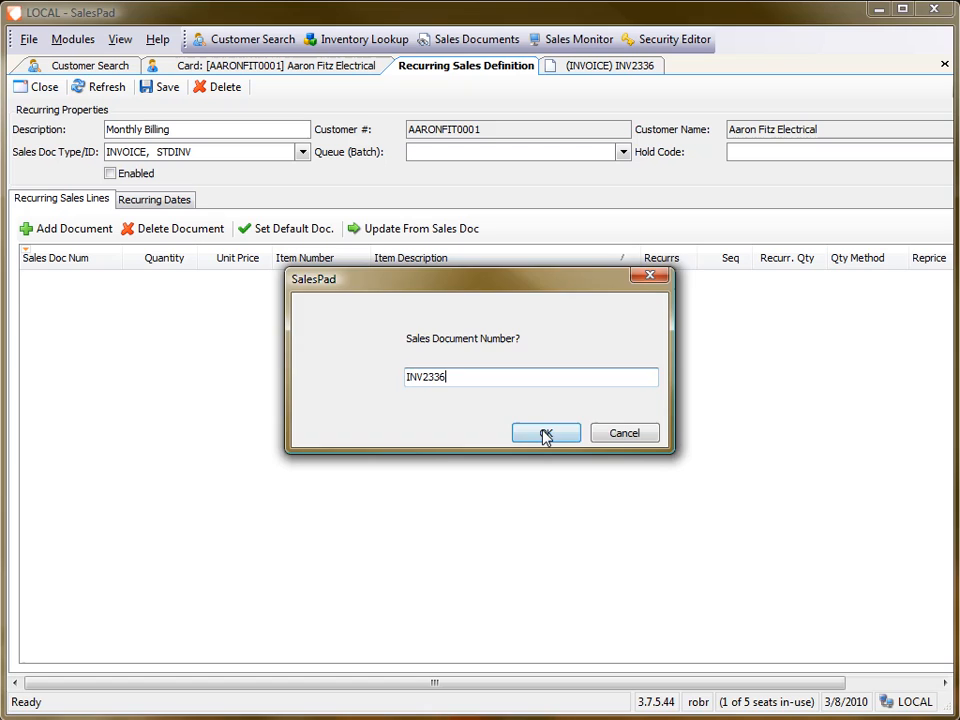
left_click(545, 436)
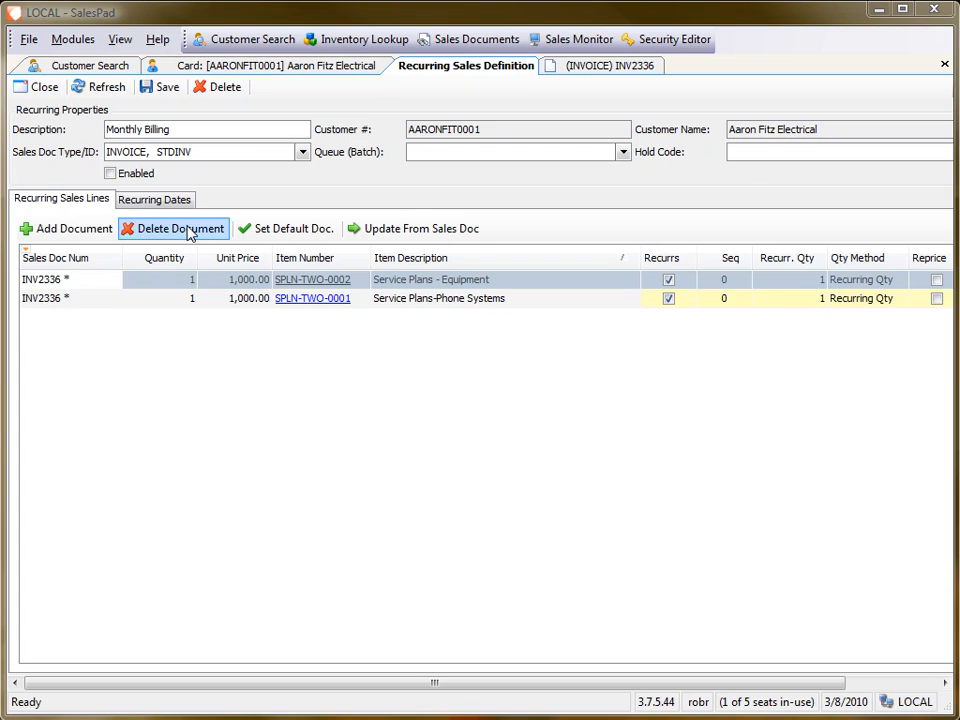
Step: Begin a new range of recurring dates for the definition with the start date 4/5/2010
left_click(155, 203)
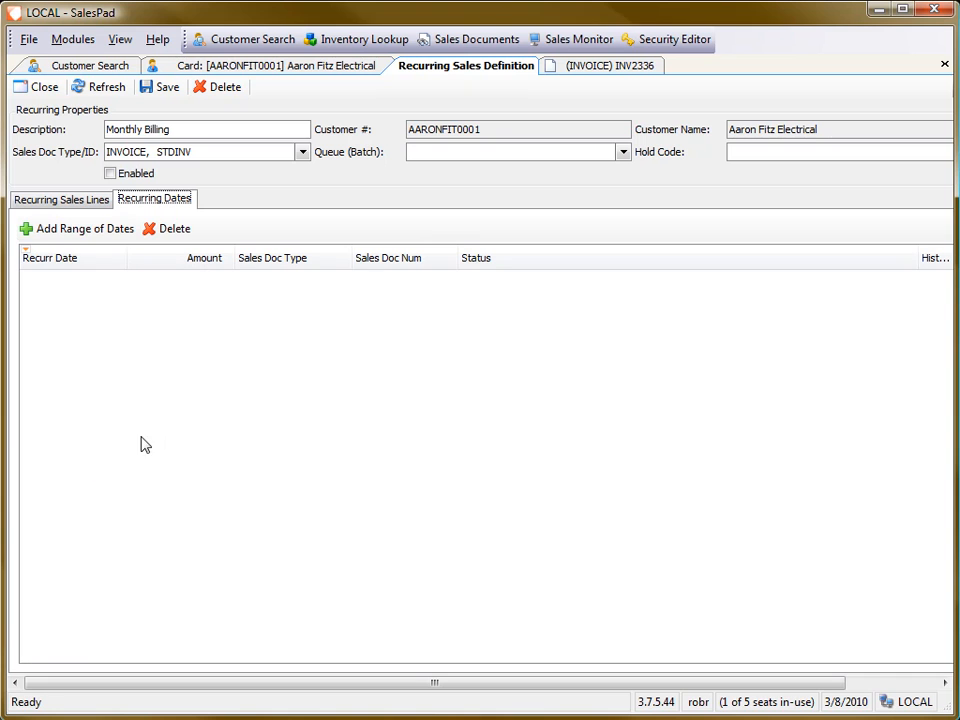
left_click(76, 232)
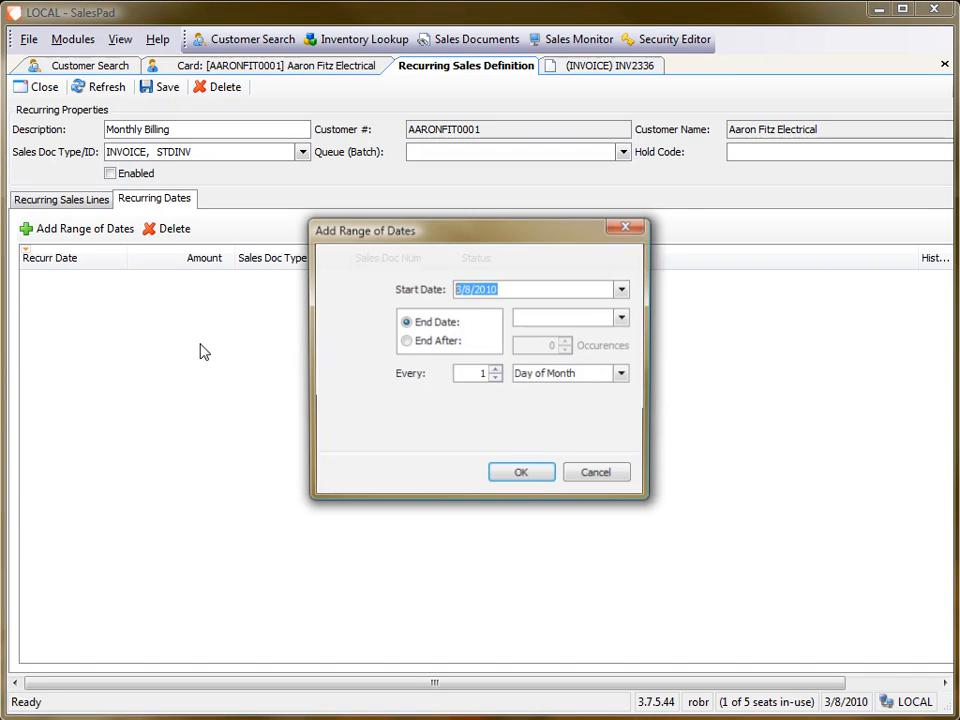
left_click(622, 291)
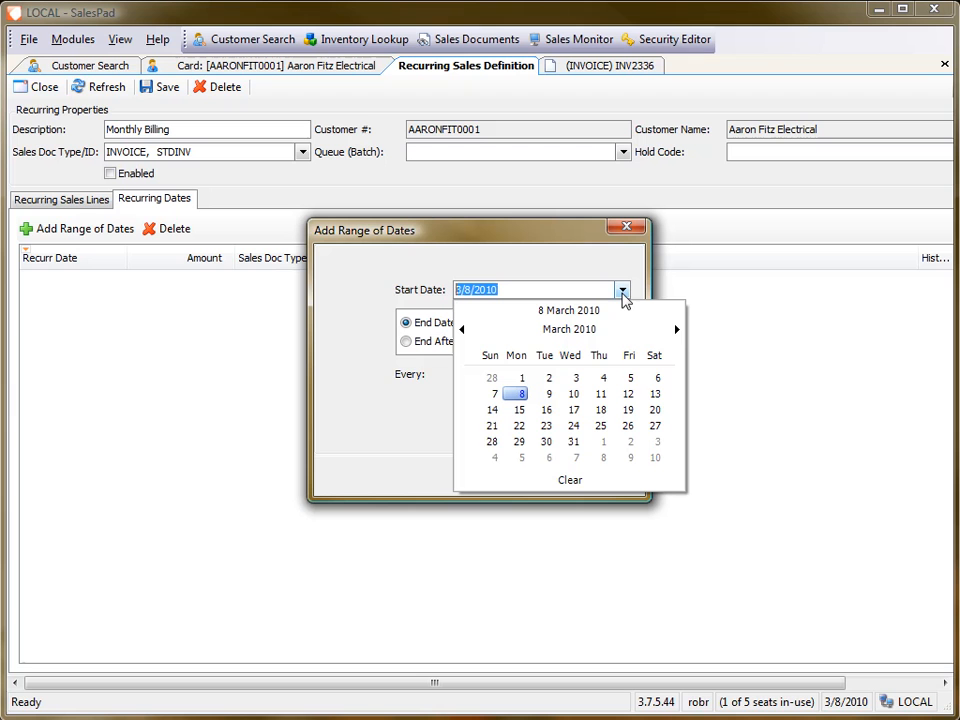
left_click(677, 330)
left_click(521, 394)
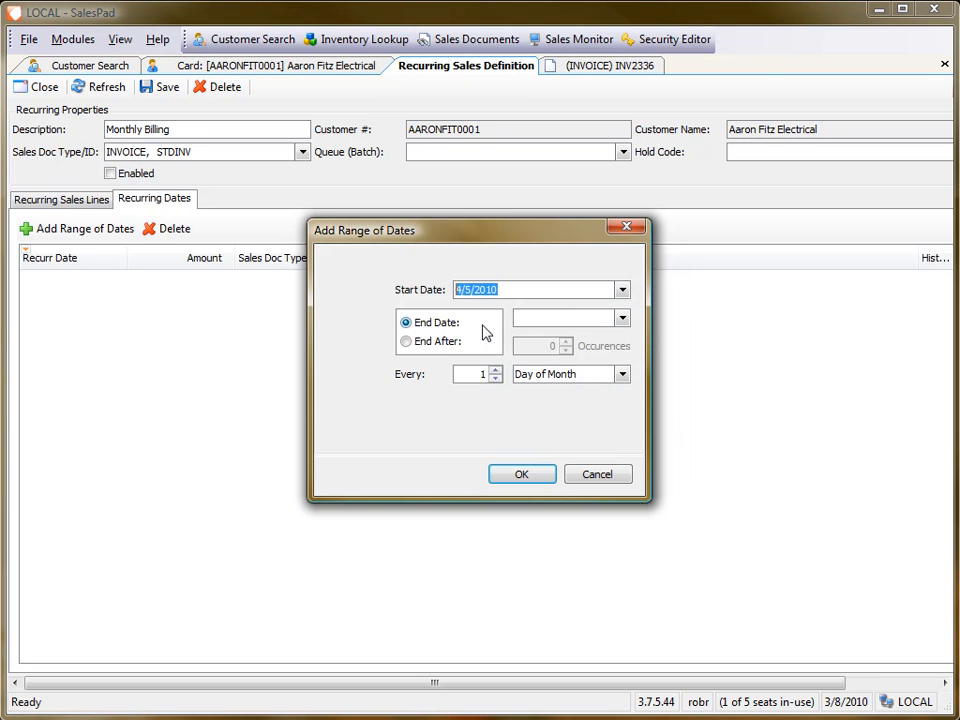
Step: Set the end date of the recurring date range to 1/5/2011
left_click(622, 318)
left_click(737, 358)
left_click(737, 358)
left_click(737, 358)
left_click(737, 358)
left_click(737, 358)
left_click(737, 358)
left_click(737, 358)
left_click(737, 358)
left_click(737, 358)
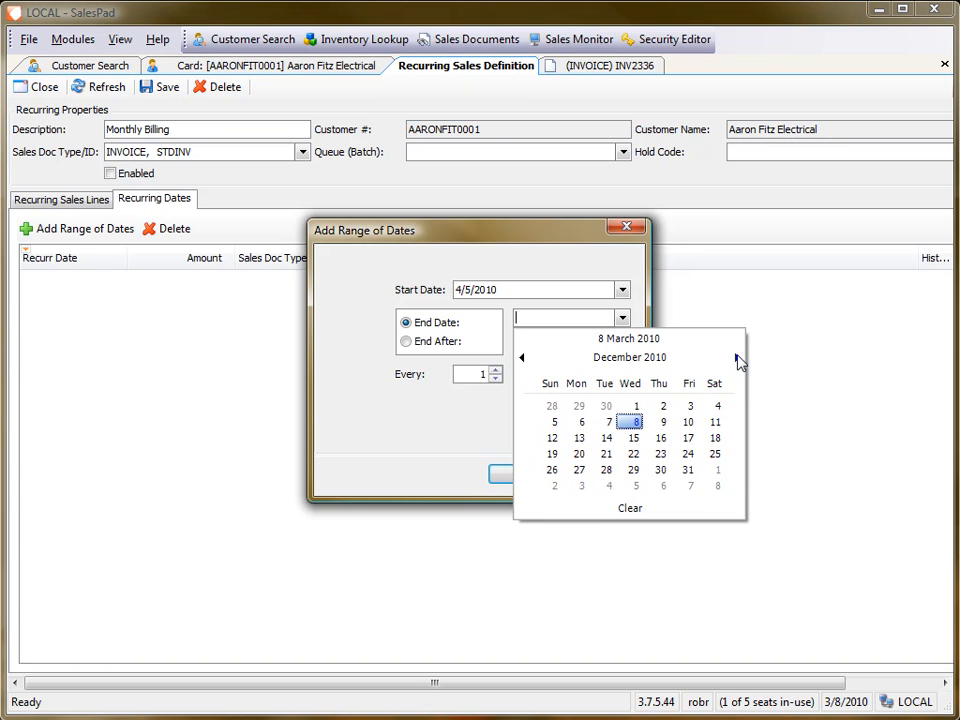
left_click(737, 358)
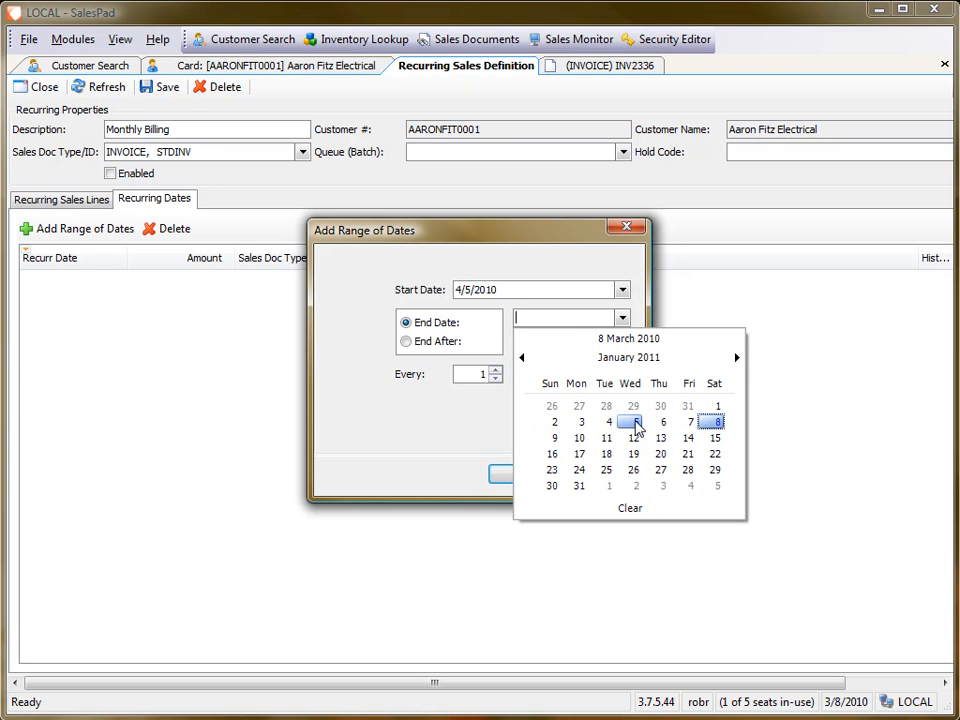
left_click(636, 424)
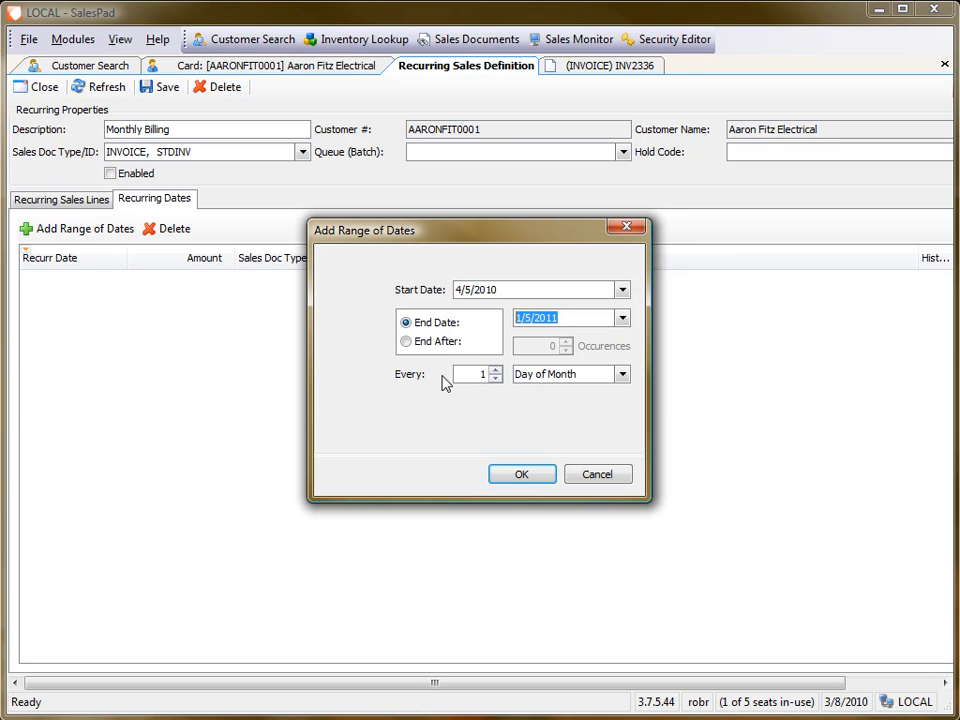
Step: Set the range to recur every 1 Day of Month and add its dates to the Monthly Billing definition
left_click(621, 376)
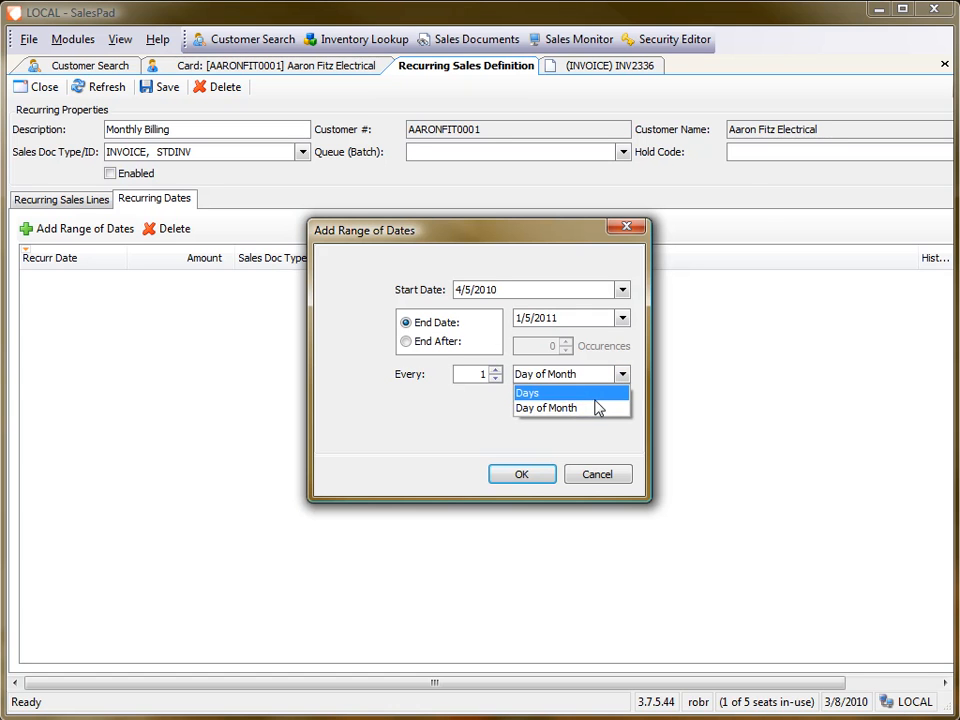
left_click(594, 408)
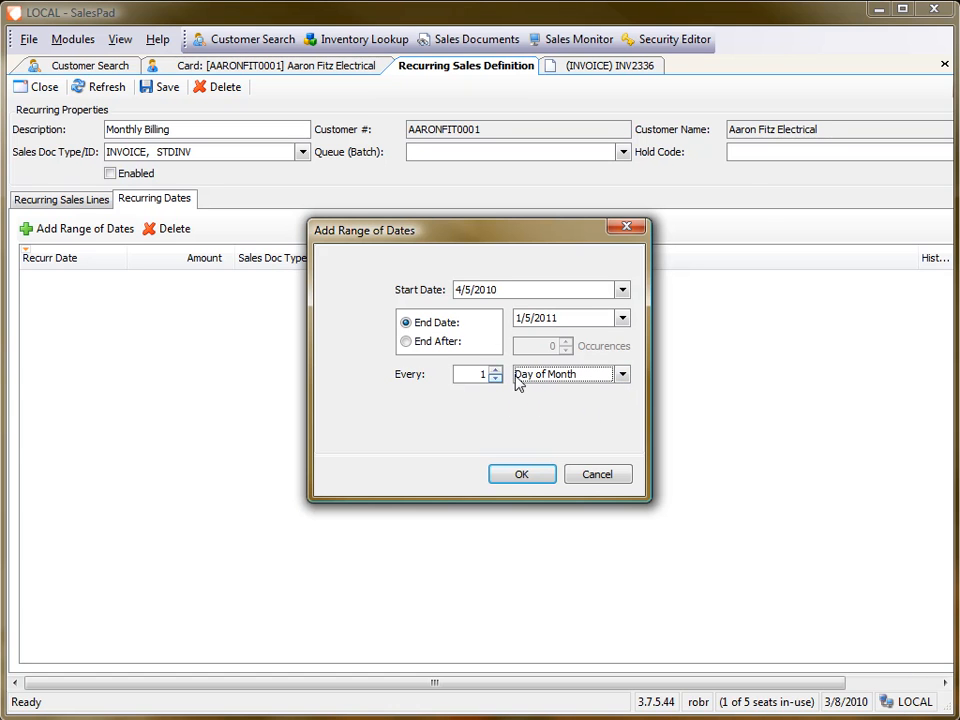
left_click(522, 475)
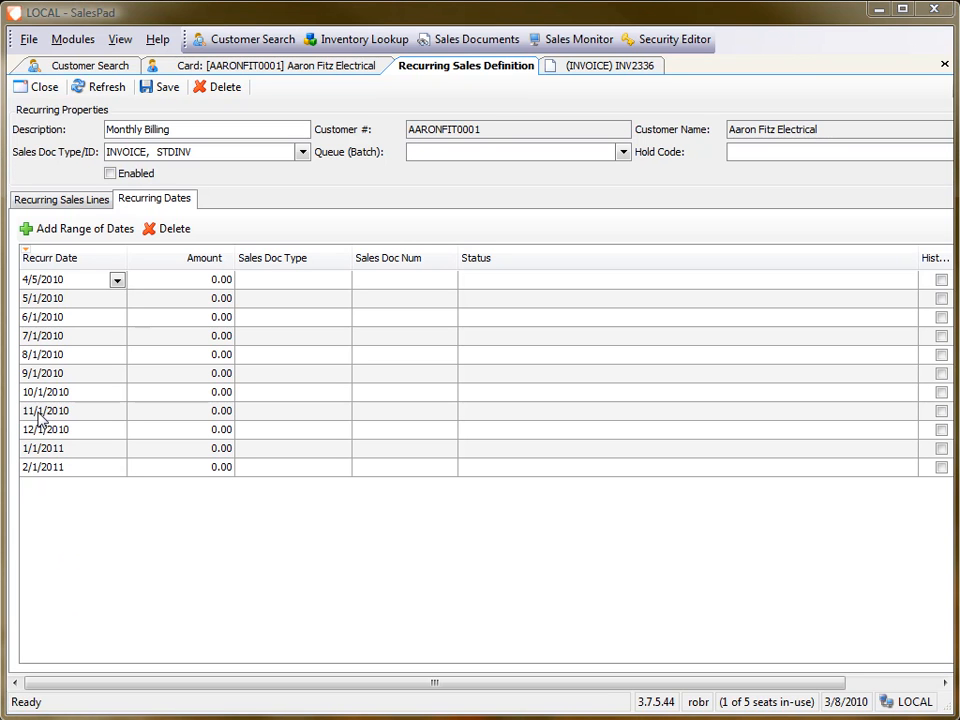
left_click(80, 234)
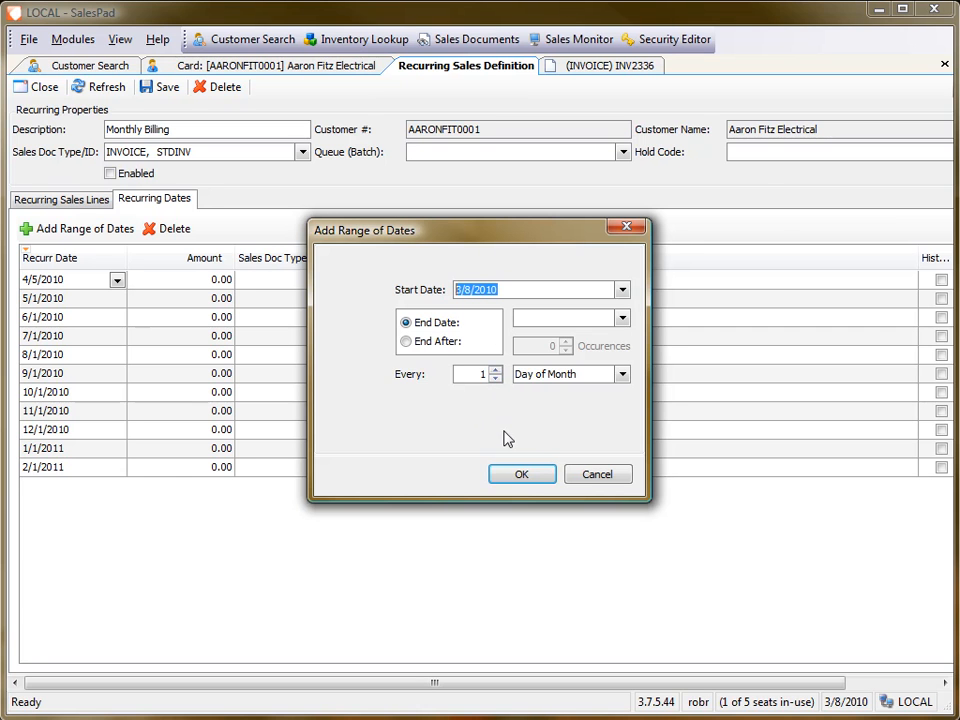
left_click(587, 476)
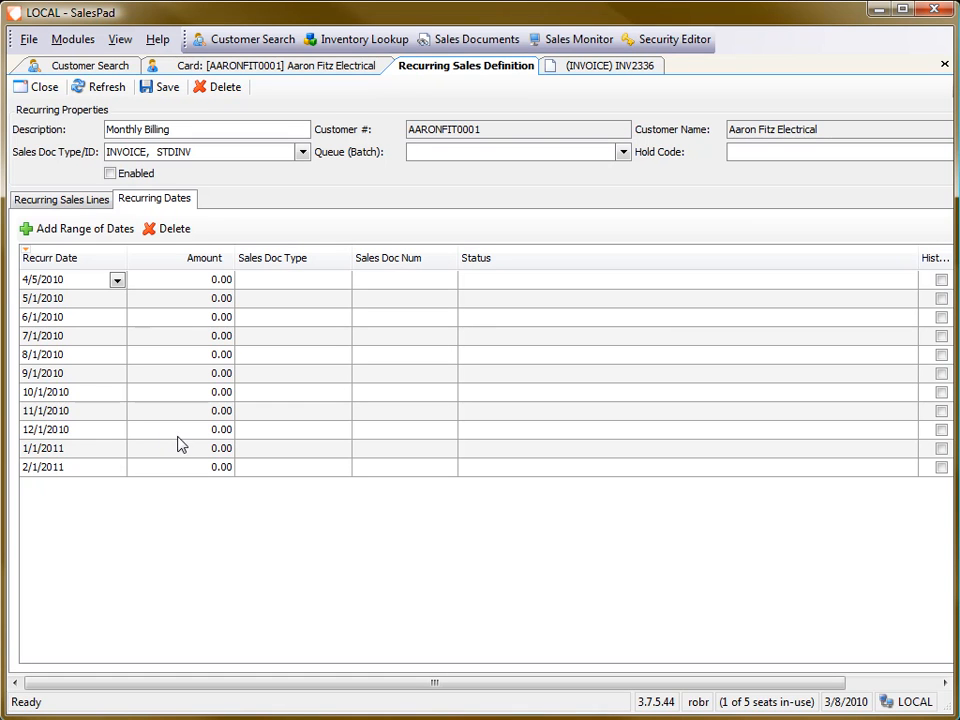
Step: Enable the Monthly Billing definition and close it, saving the changes
left_click(127, 180)
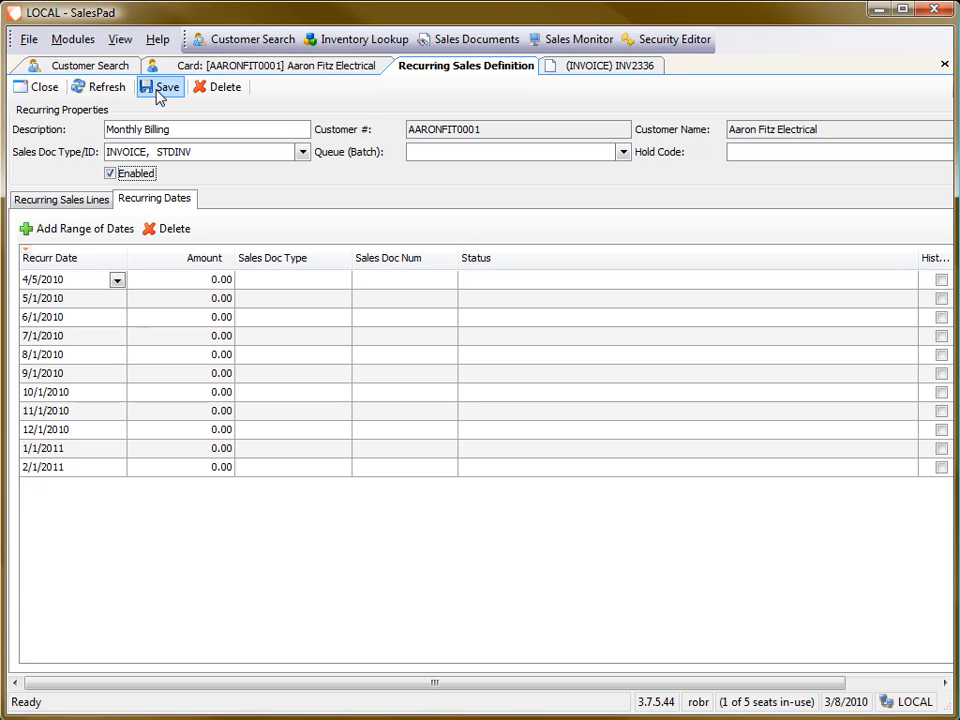
left_click(40, 90)
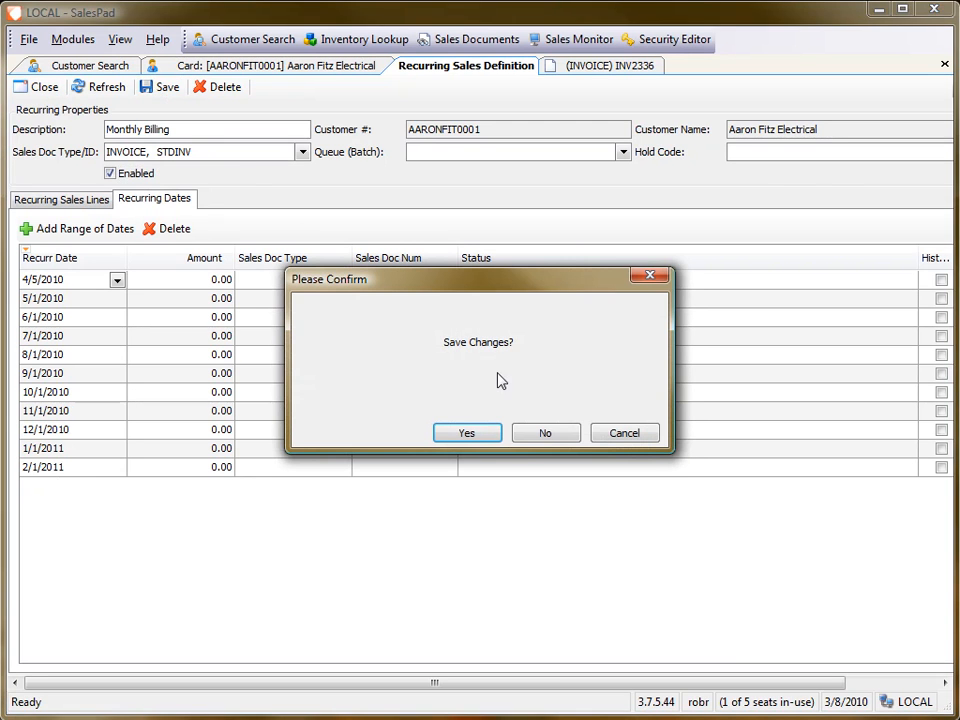
left_click(484, 436)
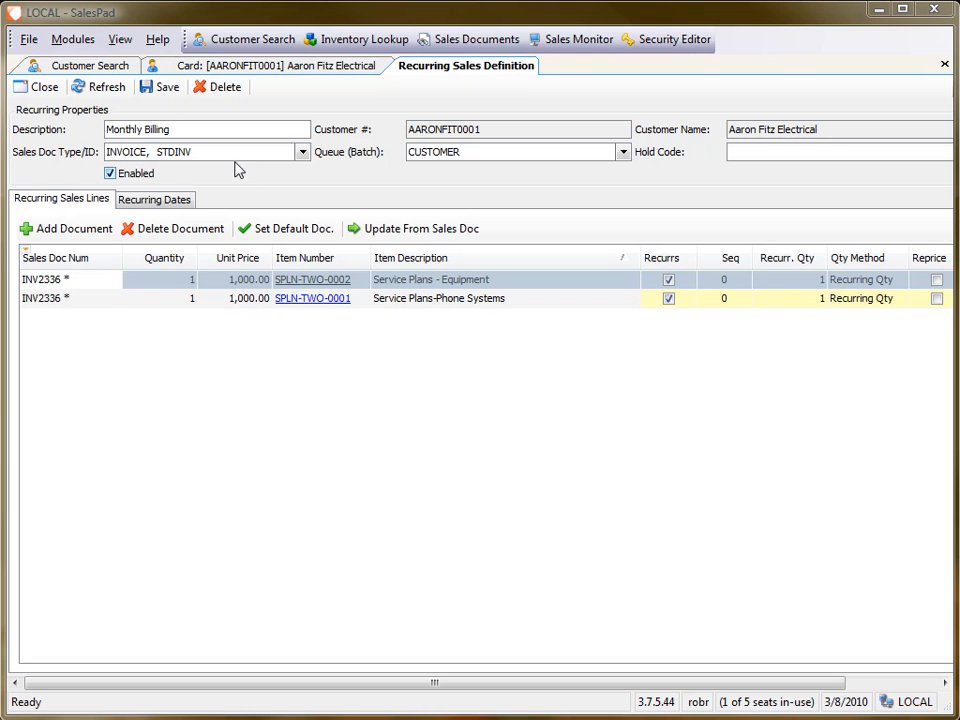
Step: Open the Recurring Sales Generator and build the list of recurring documents up to the cutoff date 5/5/2010
left_click(76, 40)
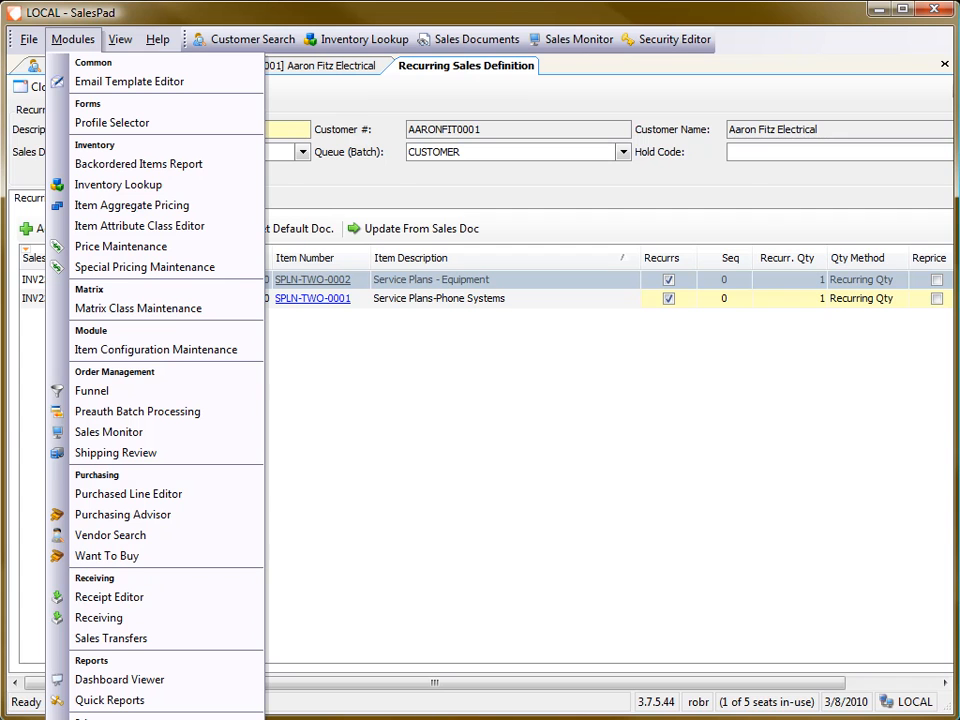
left_click(150, 719)
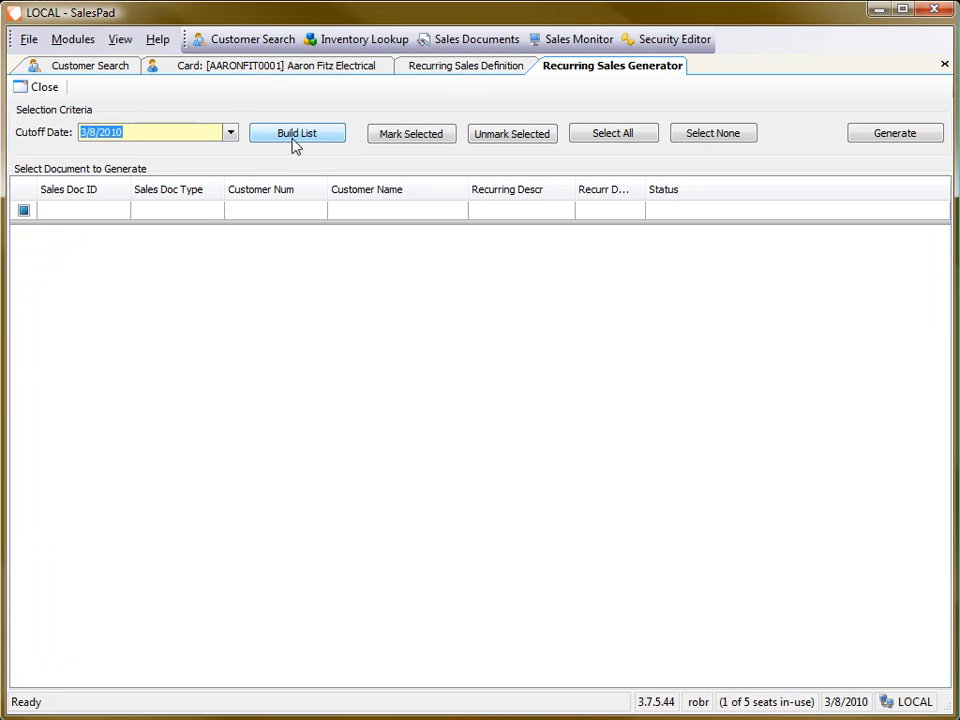
left_click(231, 133)
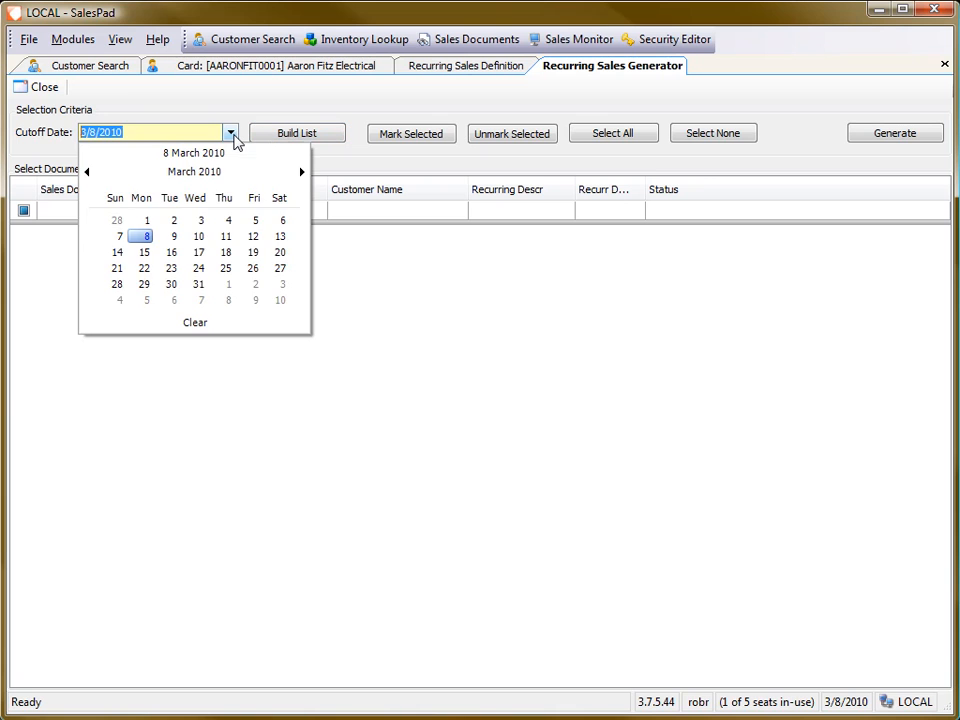
left_click(302, 173)
left_click(302, 173)
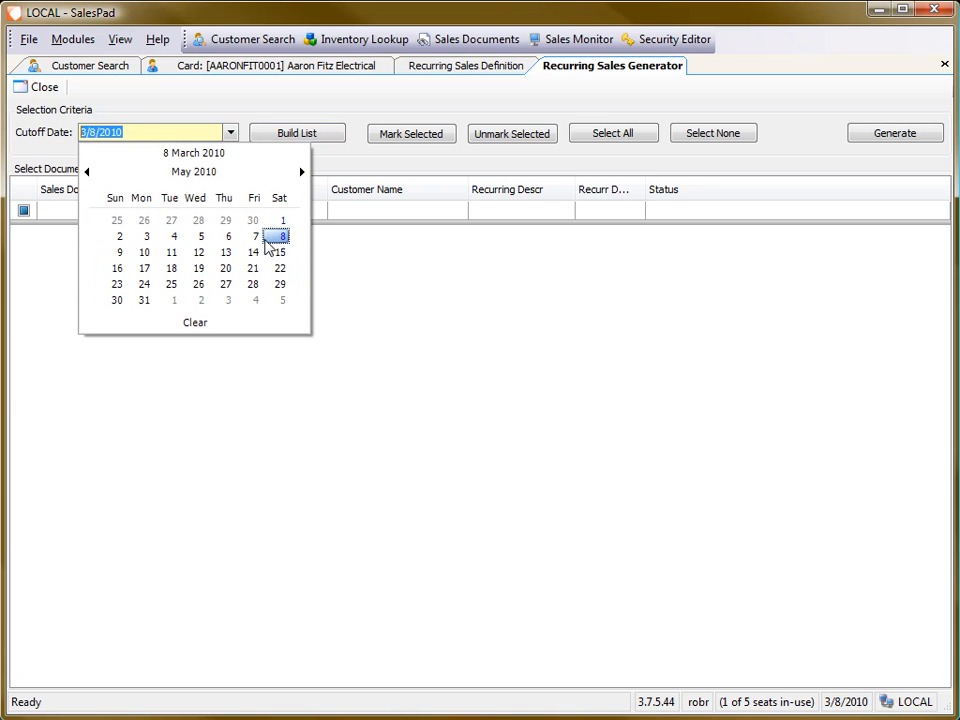
left_click(201, 236)
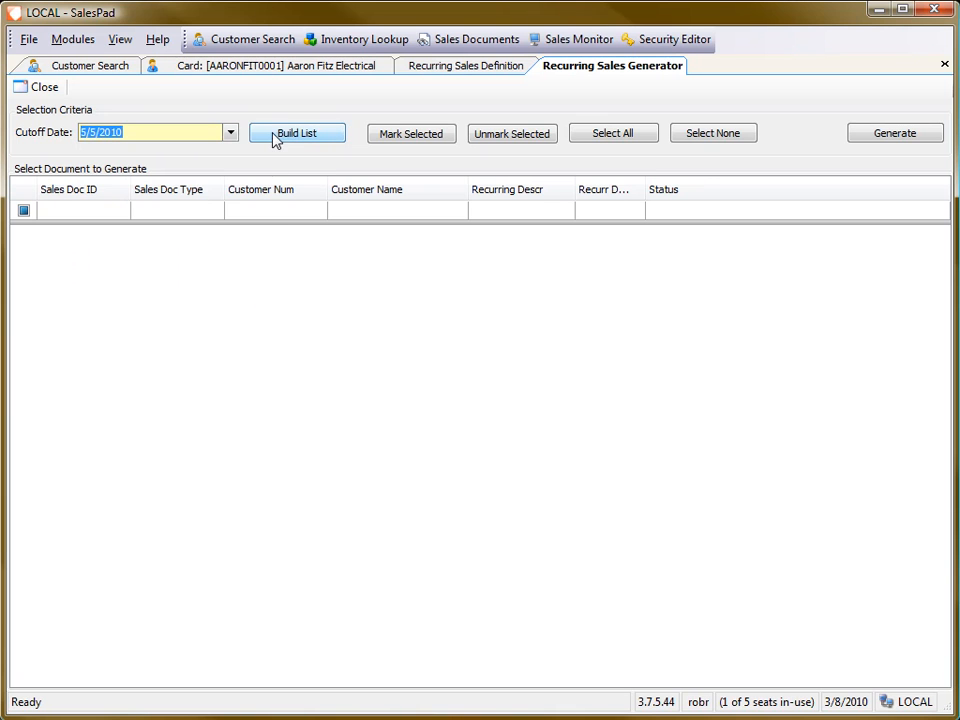
left_click(277, 136)
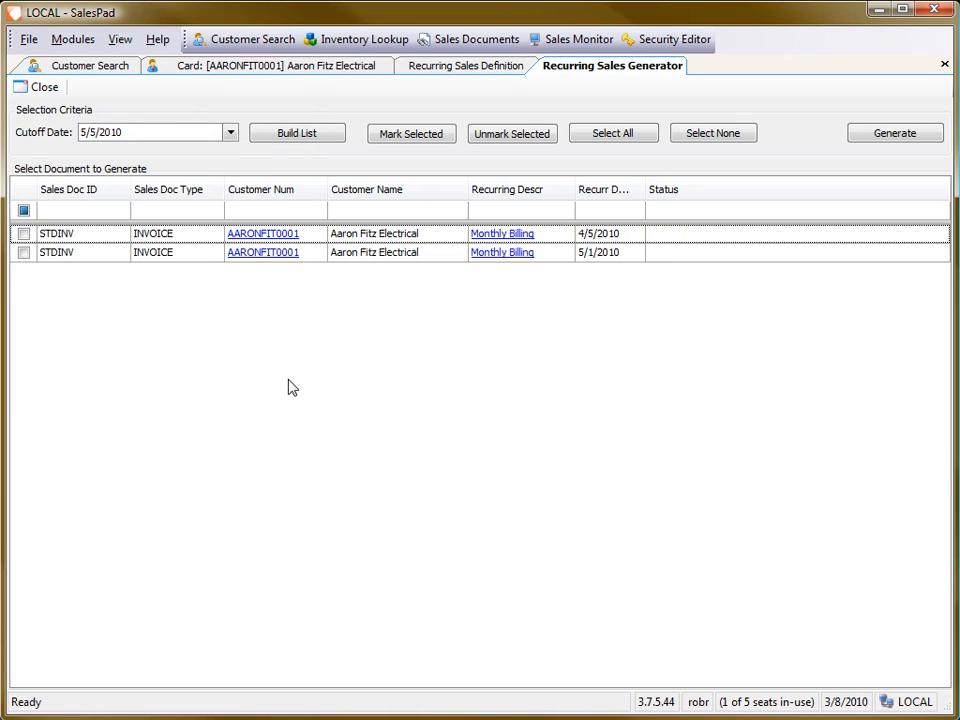
Step: Generate only the Monthly Billing invoice with the recurring date 4/5/2010, leaving the document comment blank
left_click(390, 256)
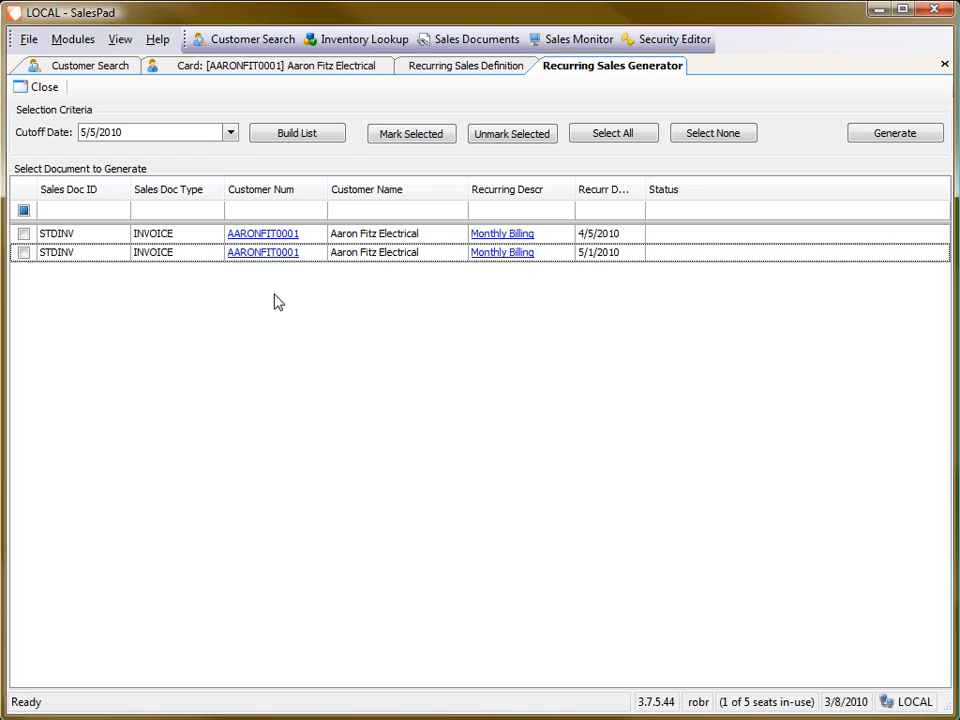
left_click(79, 237)
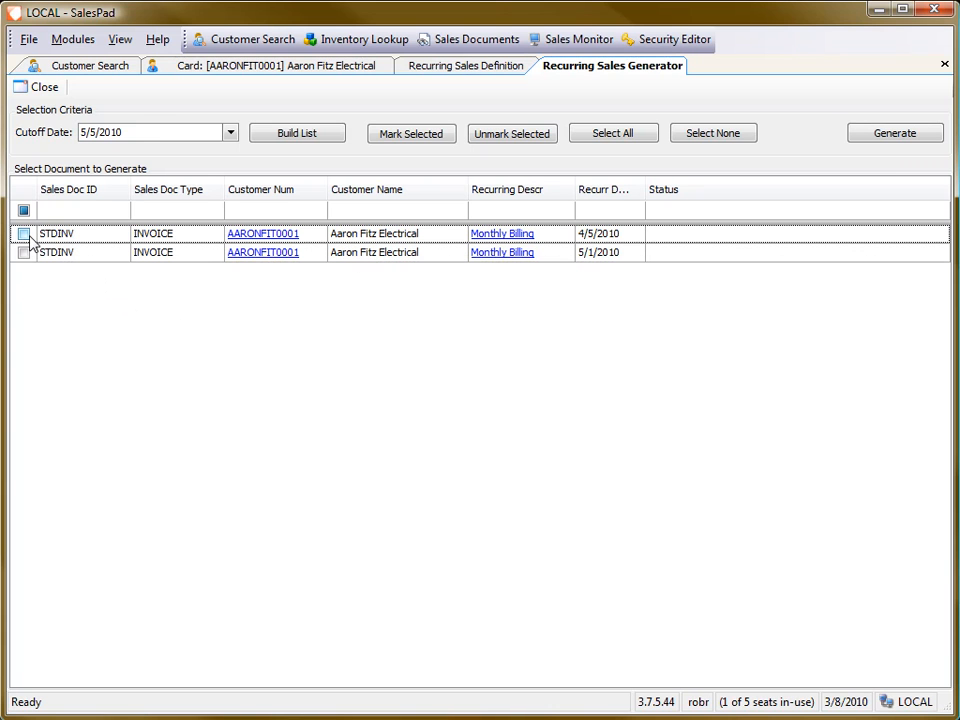
left_click(884, 139)
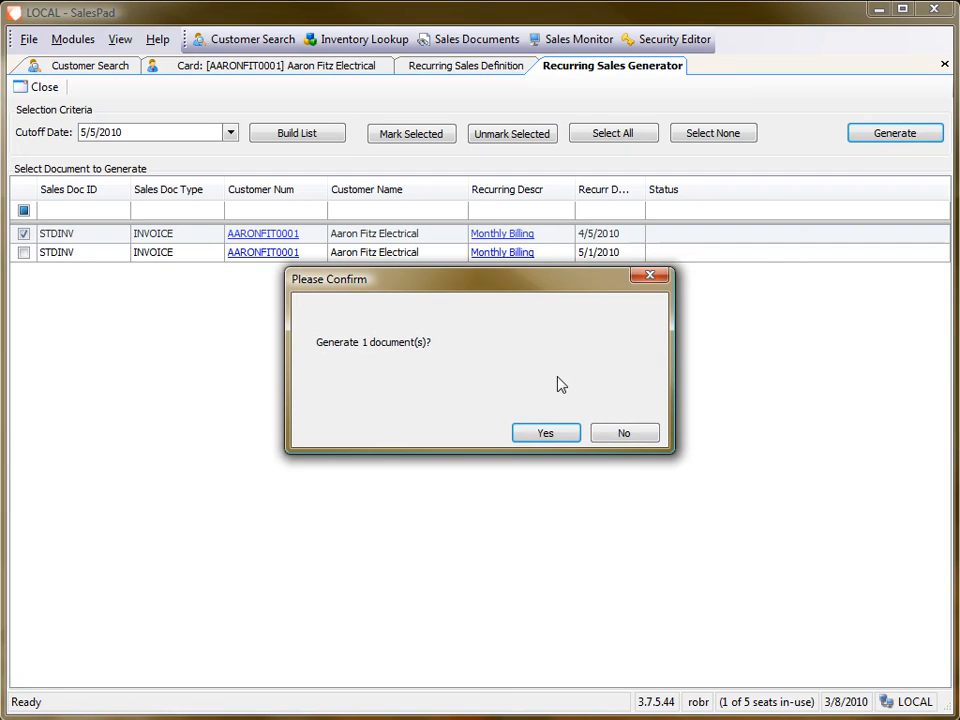
left_click(546, 436)
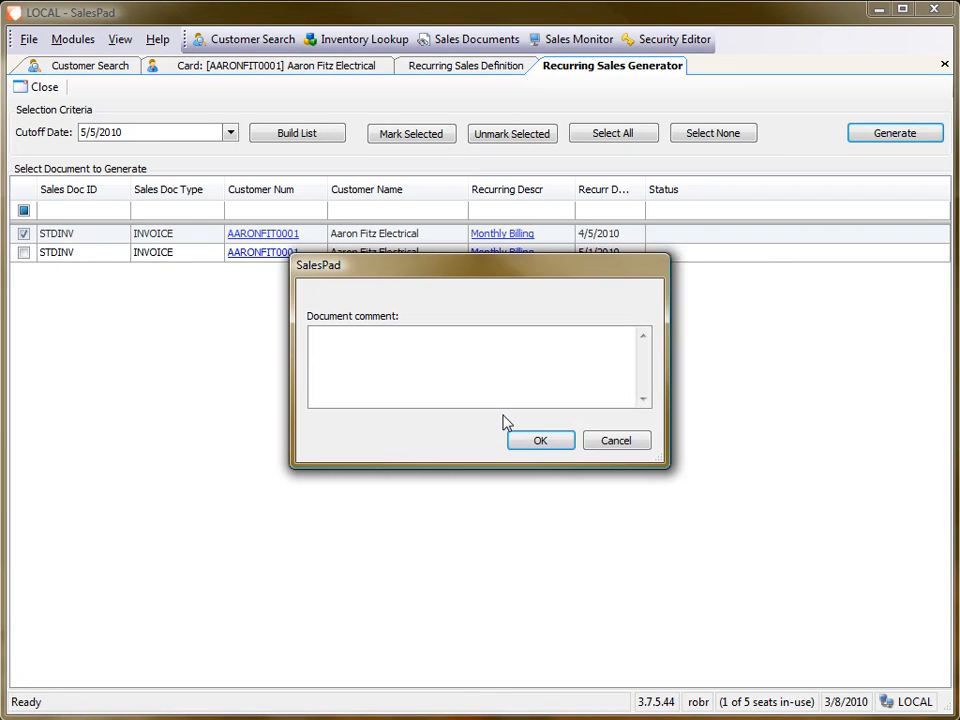
left_click(538, 442)
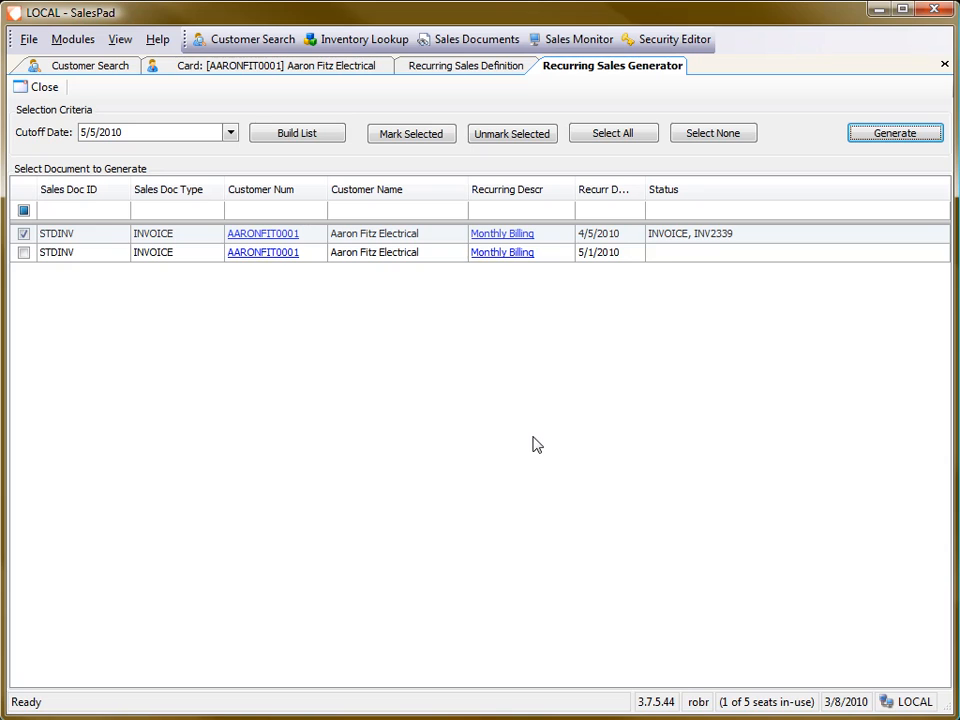